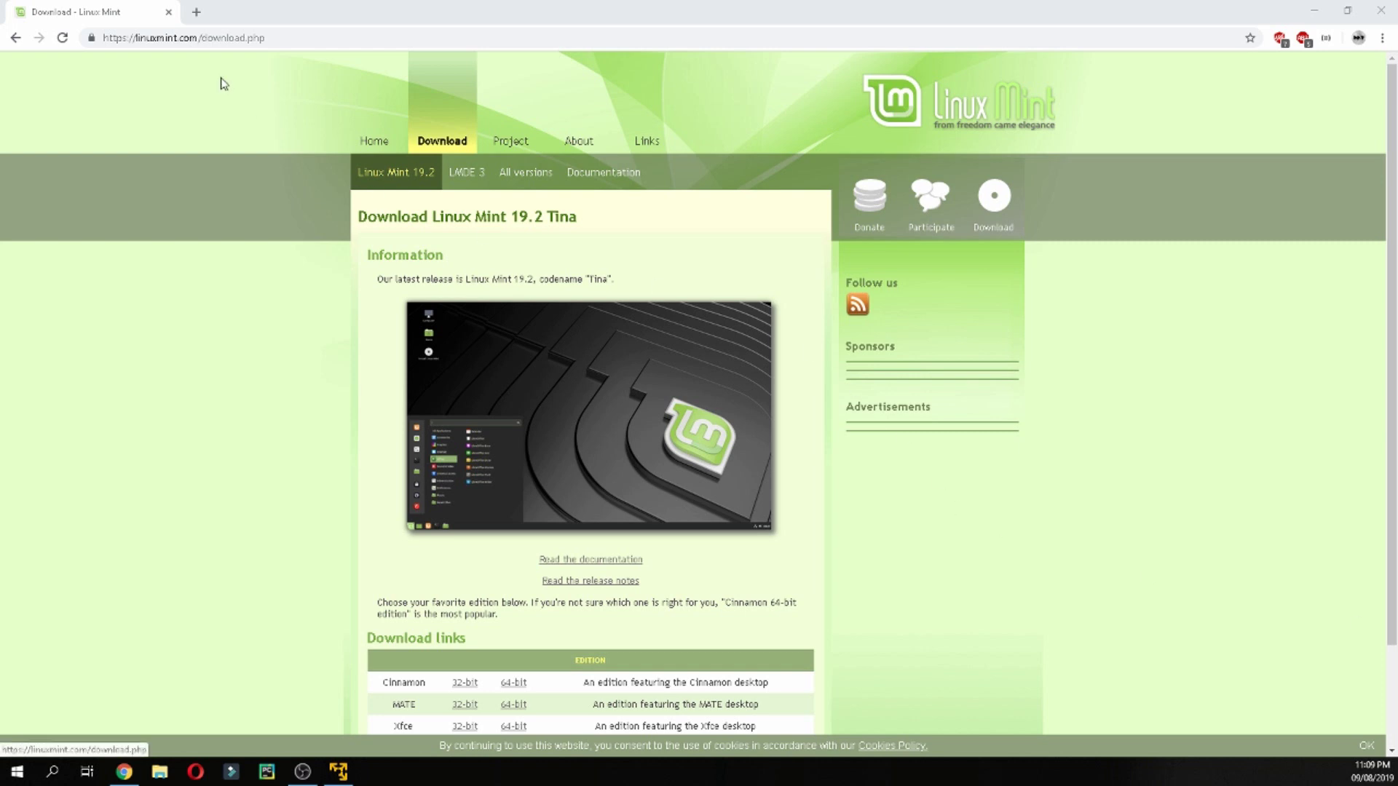
From linuxmint.com/download.php, open the Linux Mint 19.2 'Tina' MATE 64-bit edition page
click(149, 37)
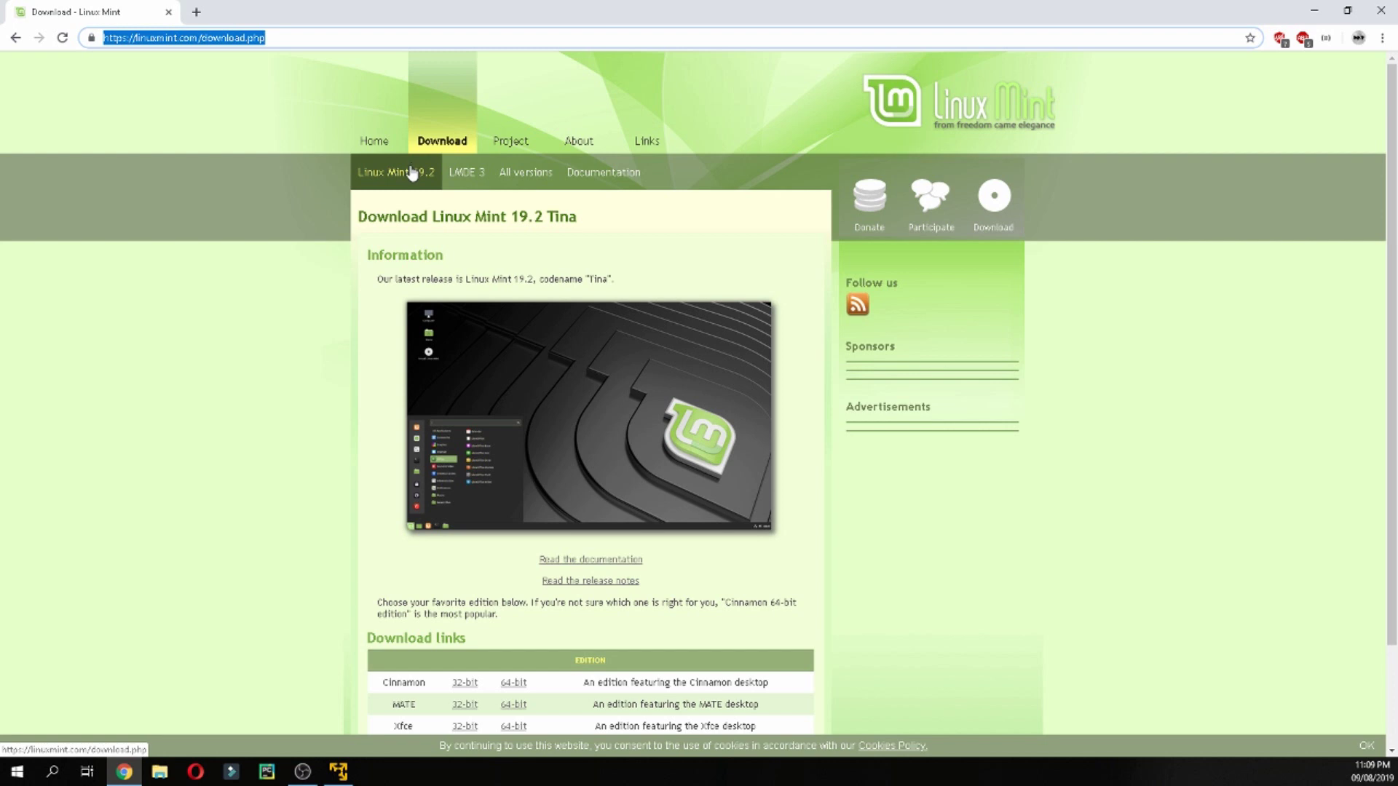
scroll(457, 276, down, 1)
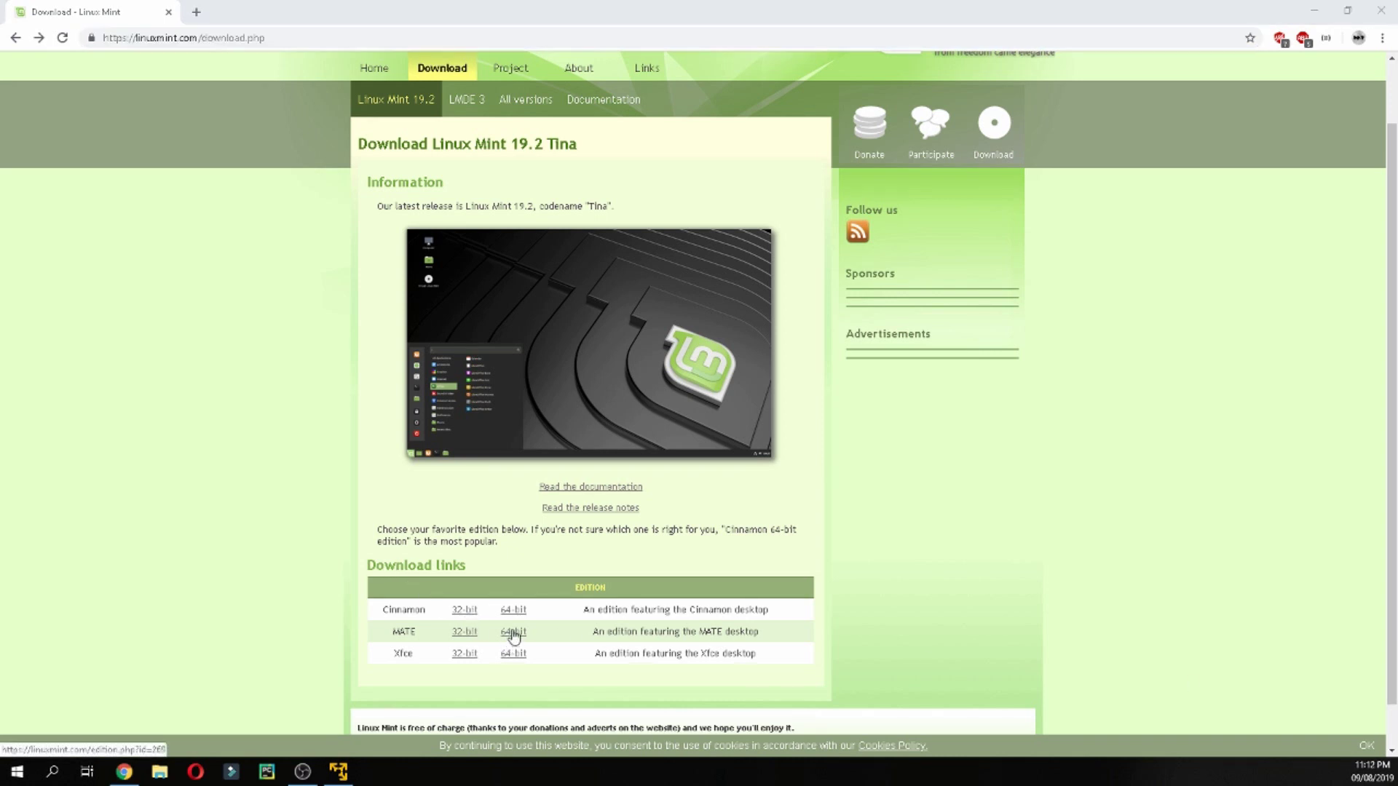
click(513, 633)
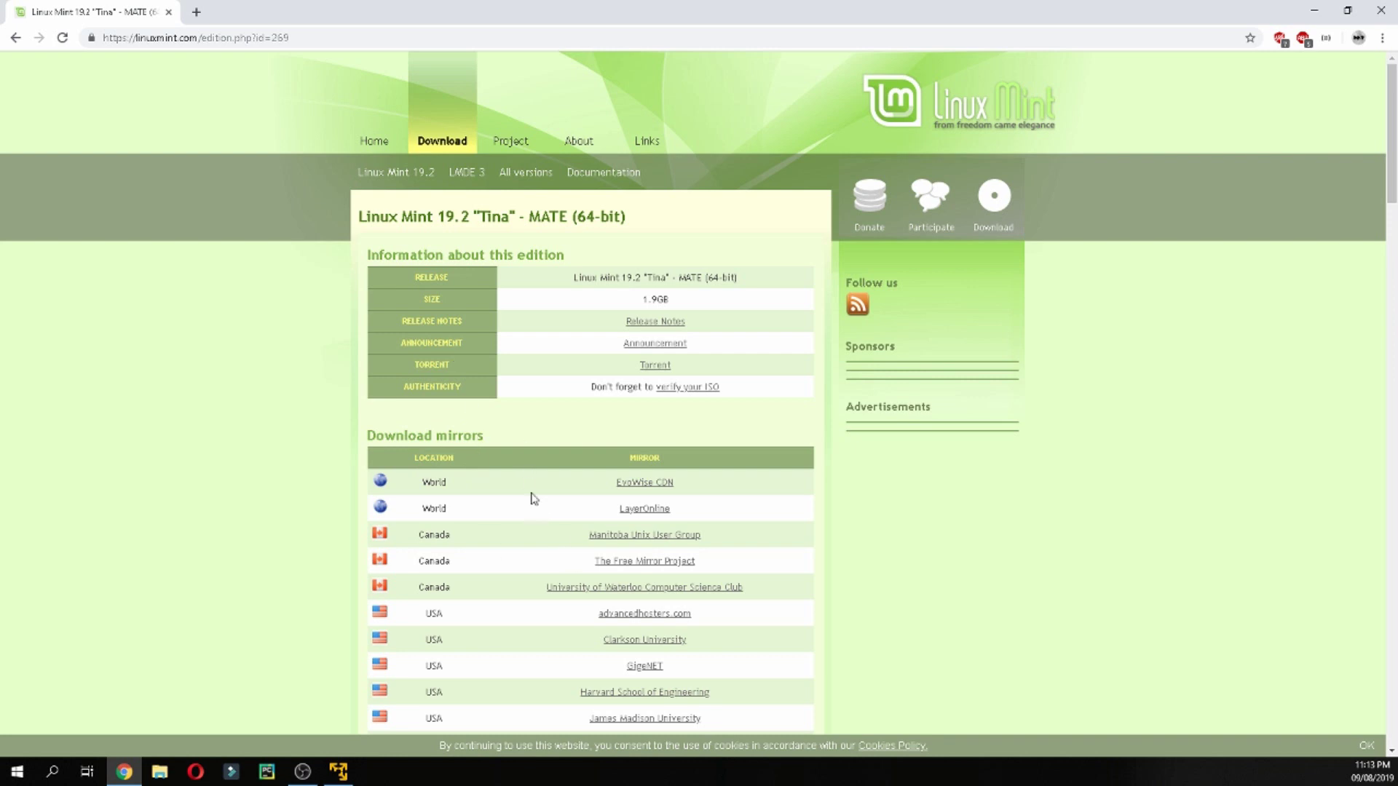
Download the Linux Mint MATE ISO from the Crifo.org mirror listed under France
scroll(531, 502, down, 2)
scroll(504, 493, down, 5)
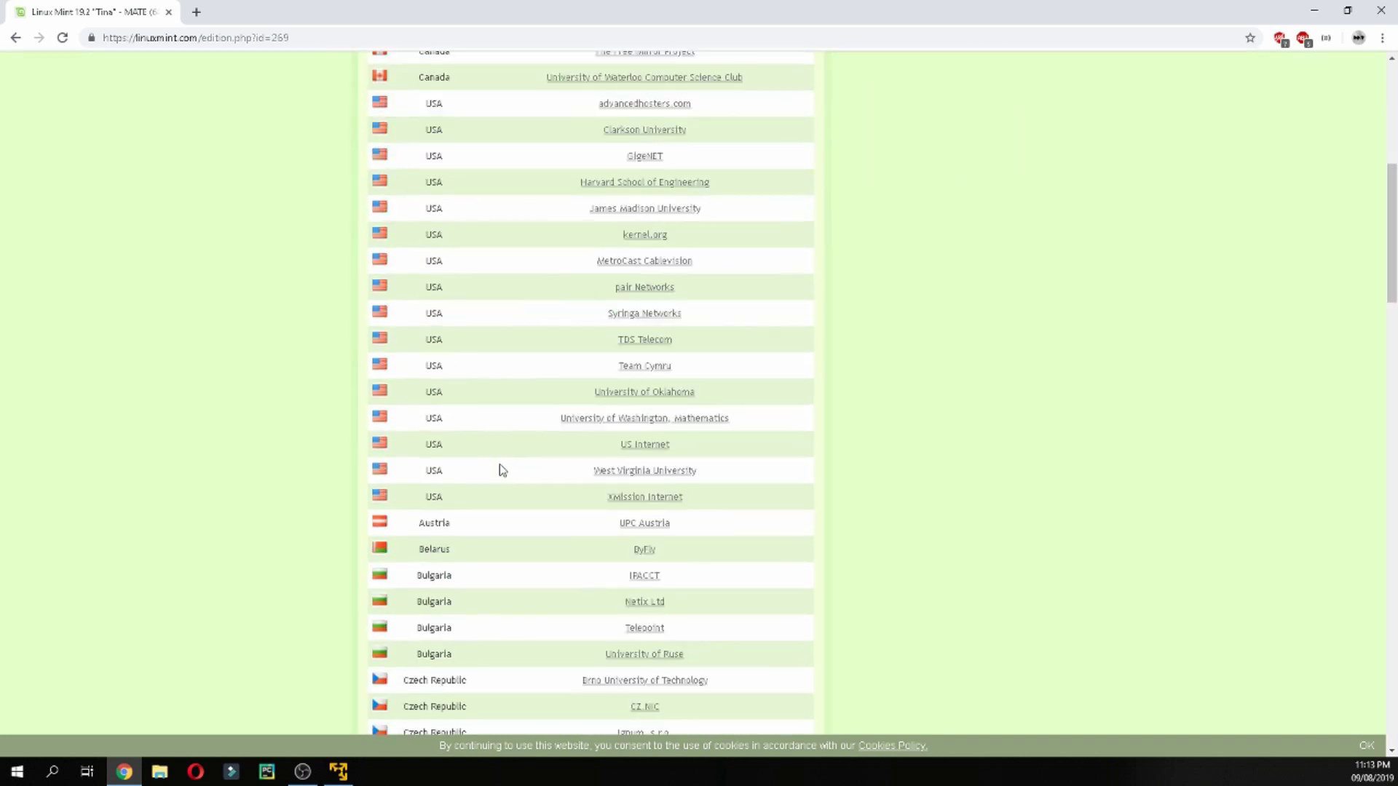
scroll(518, 492, down, 2)
scroll(492, 538, down, 2)
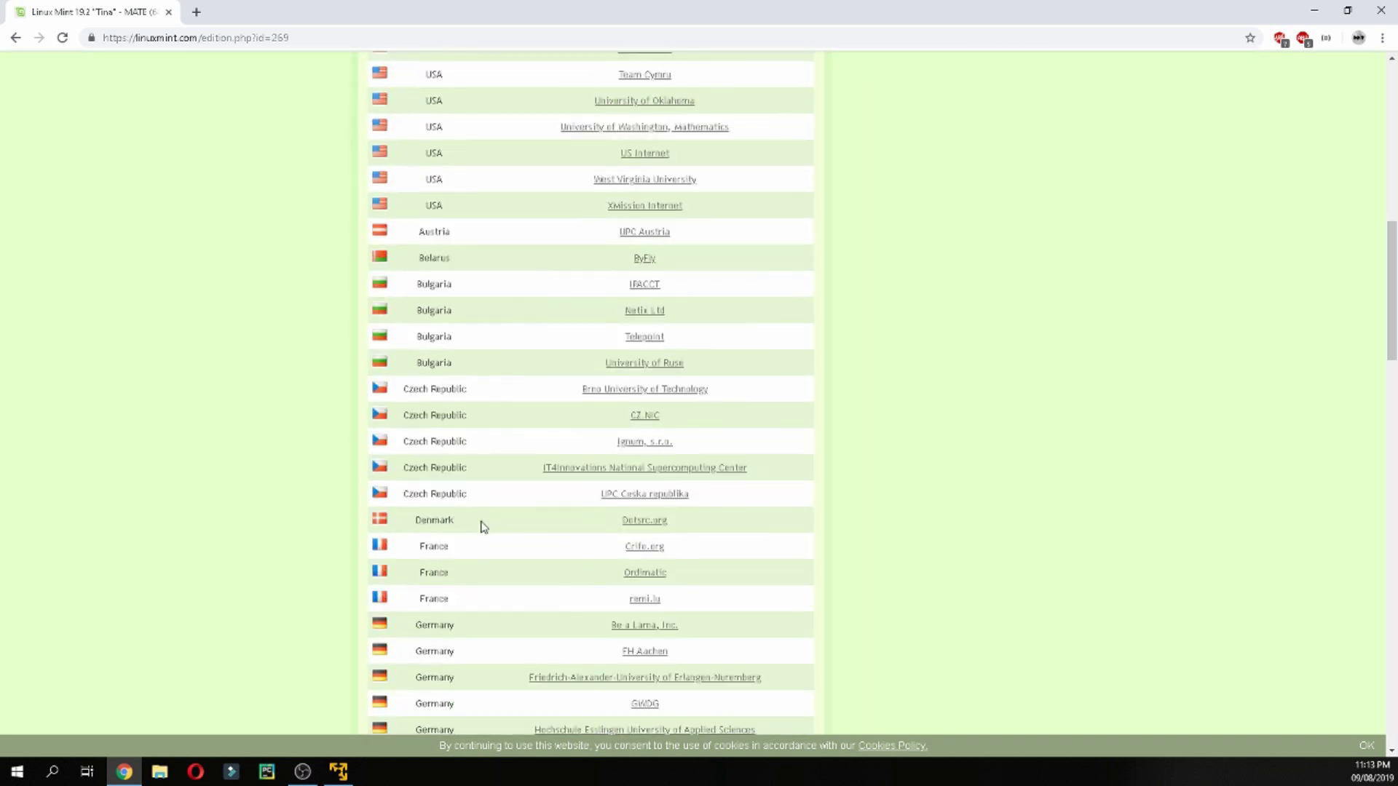
click(644, 546)
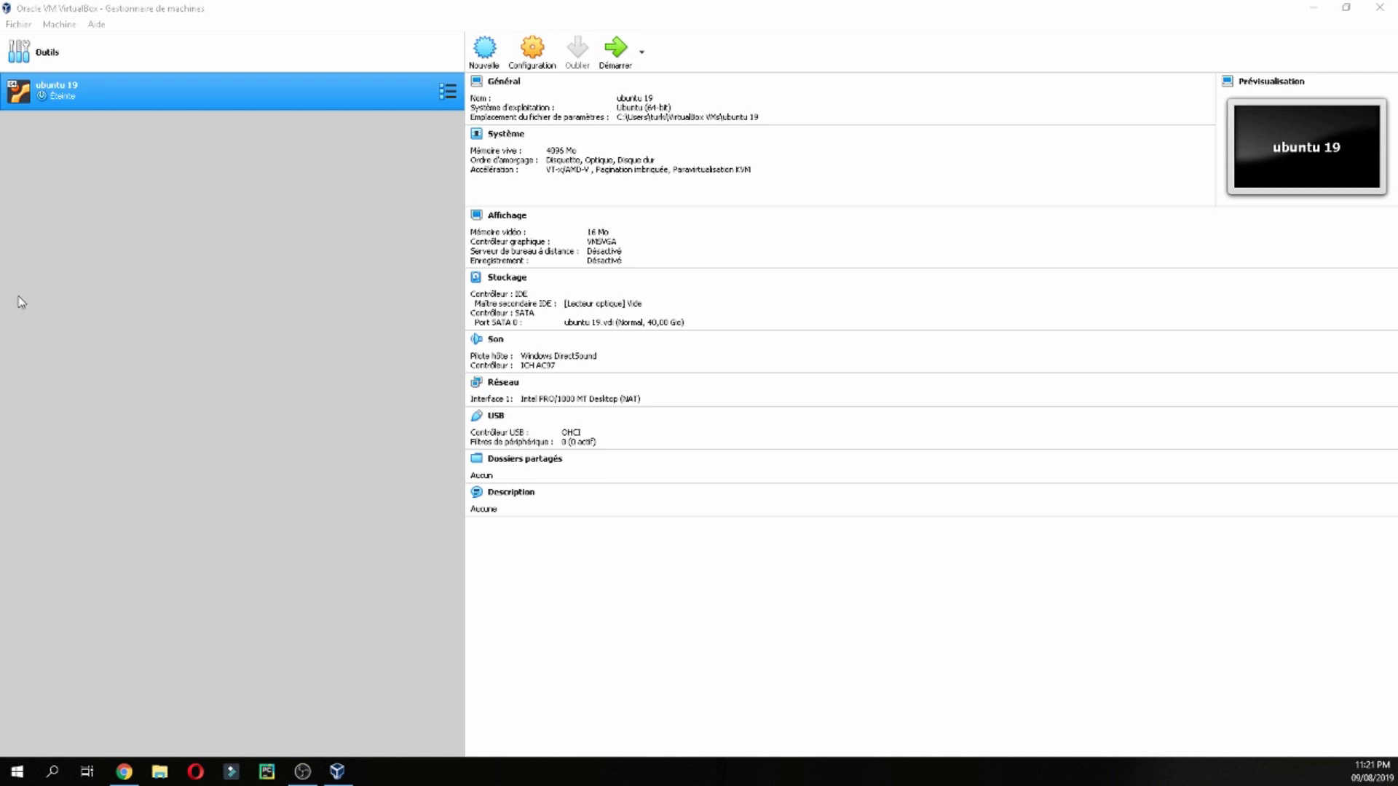
Start a new VM via Machine > Nouvelle named 'Linux MT 19.2', type Linux 2.6/3.x/4.x (64-bit)
click(58, 24)
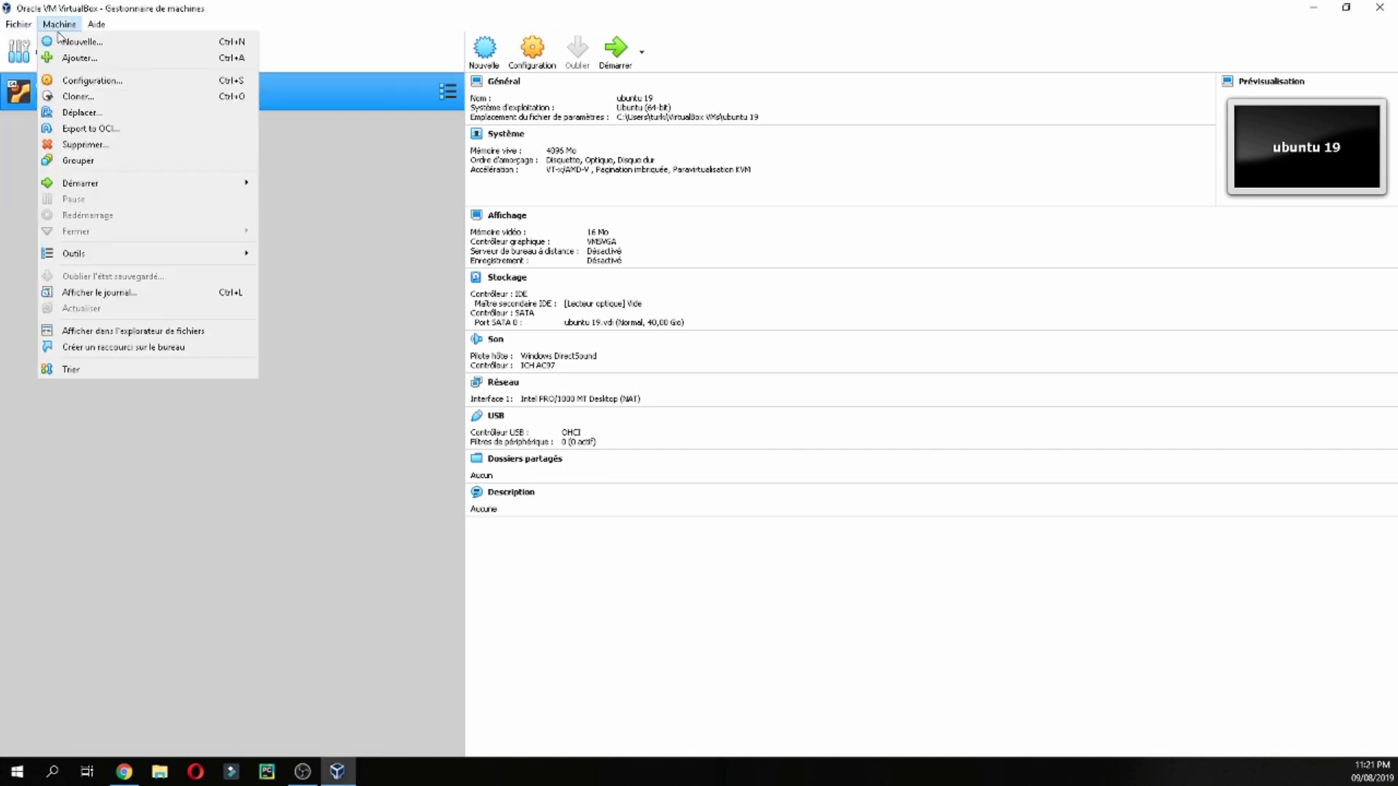
click(61, 41)
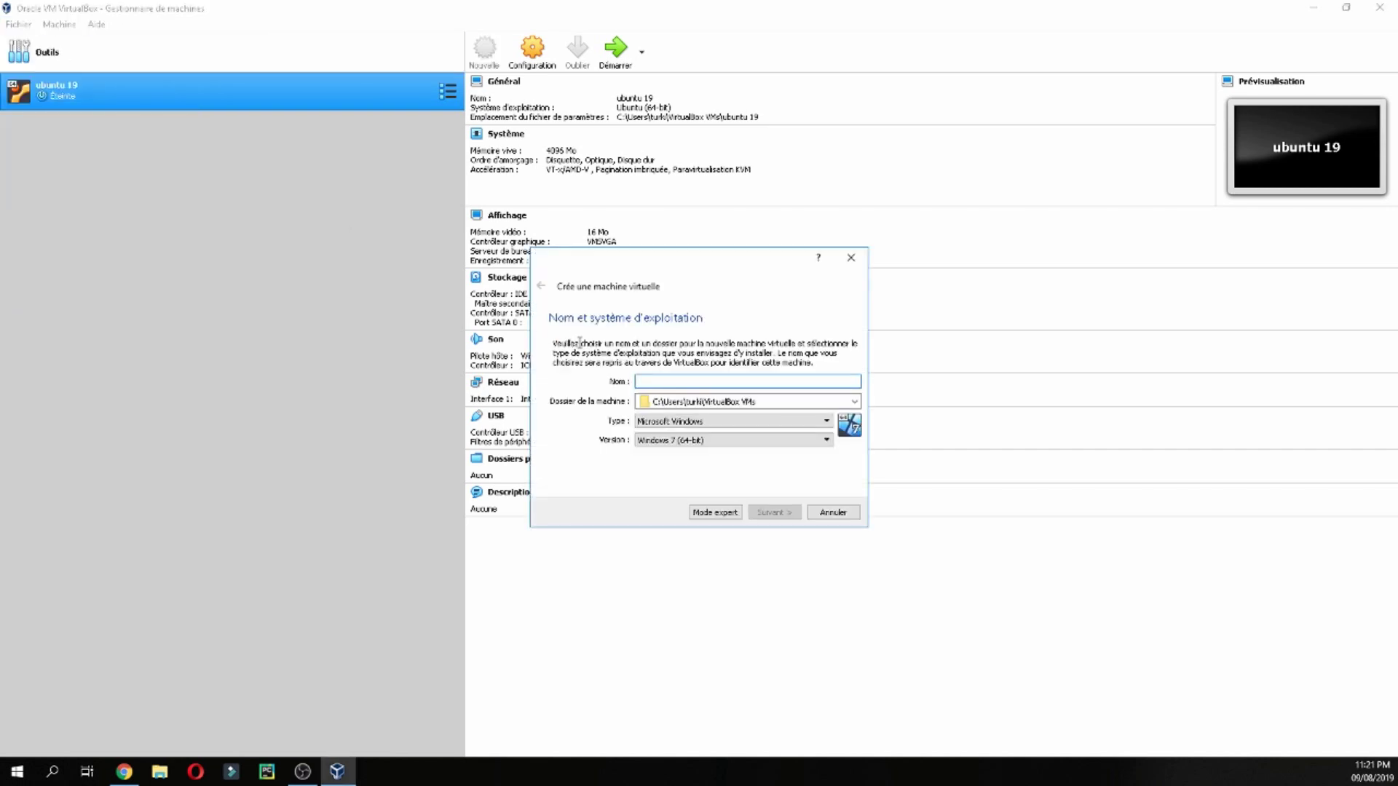
text(Lin)
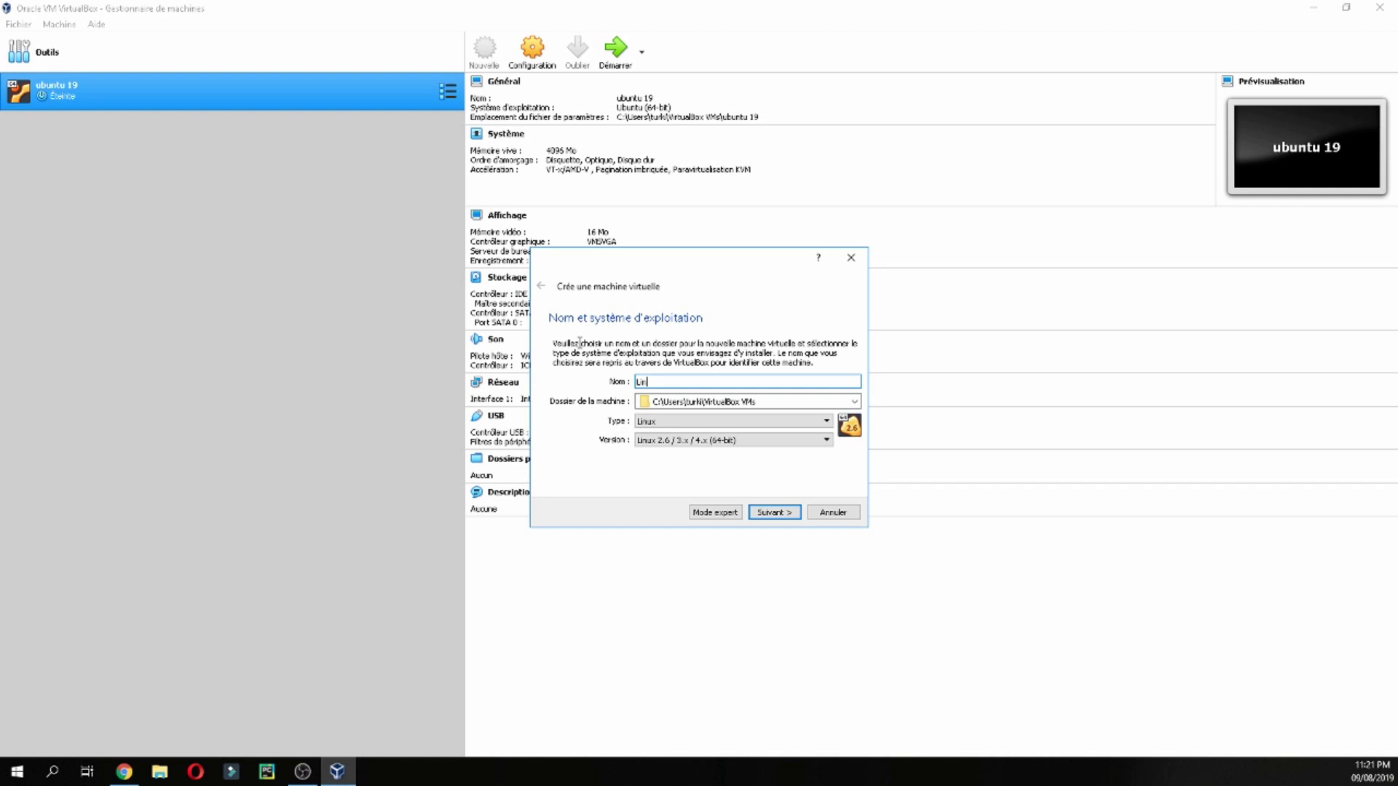
key(BackSpace)
key(BackSpace)
text(Min)
key(BackSpace)
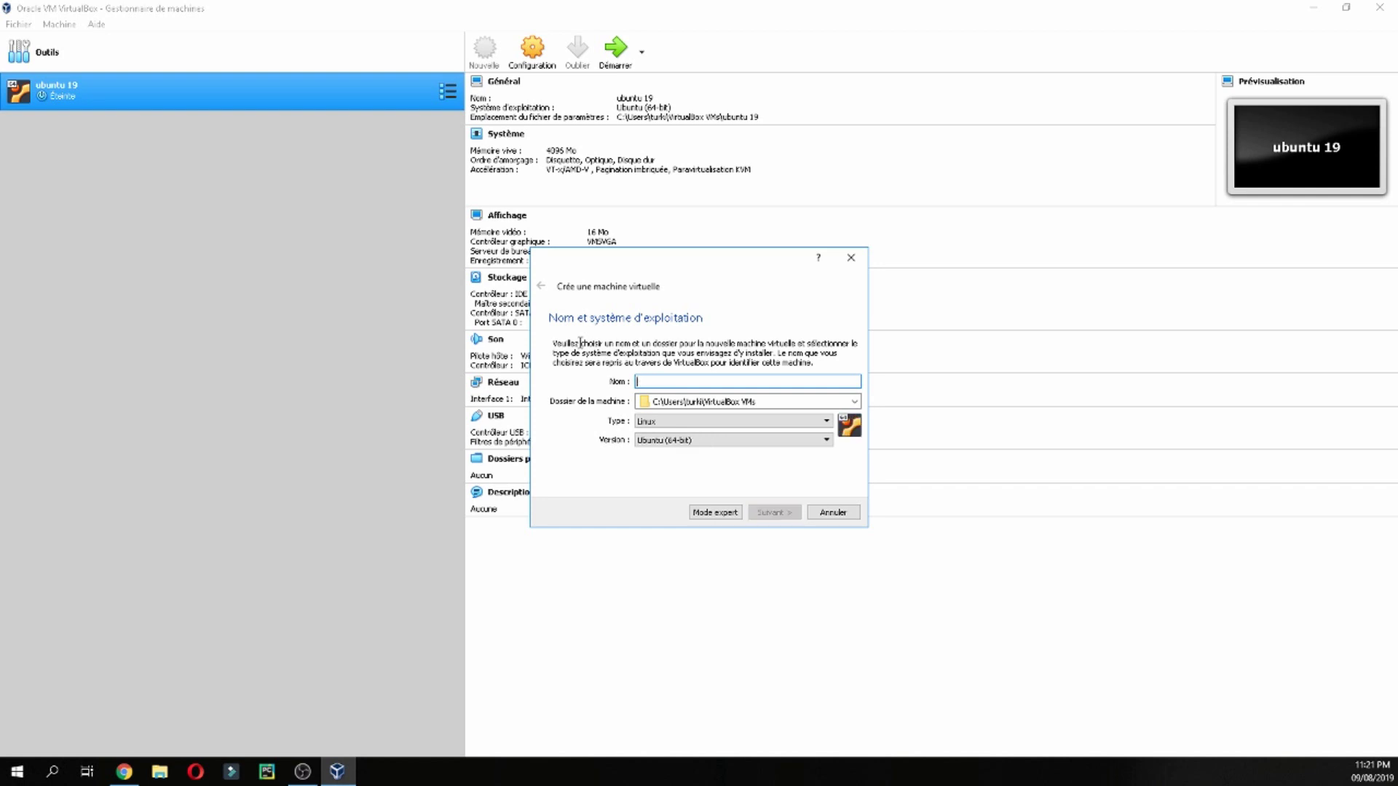
text(Linux MT 19.2)
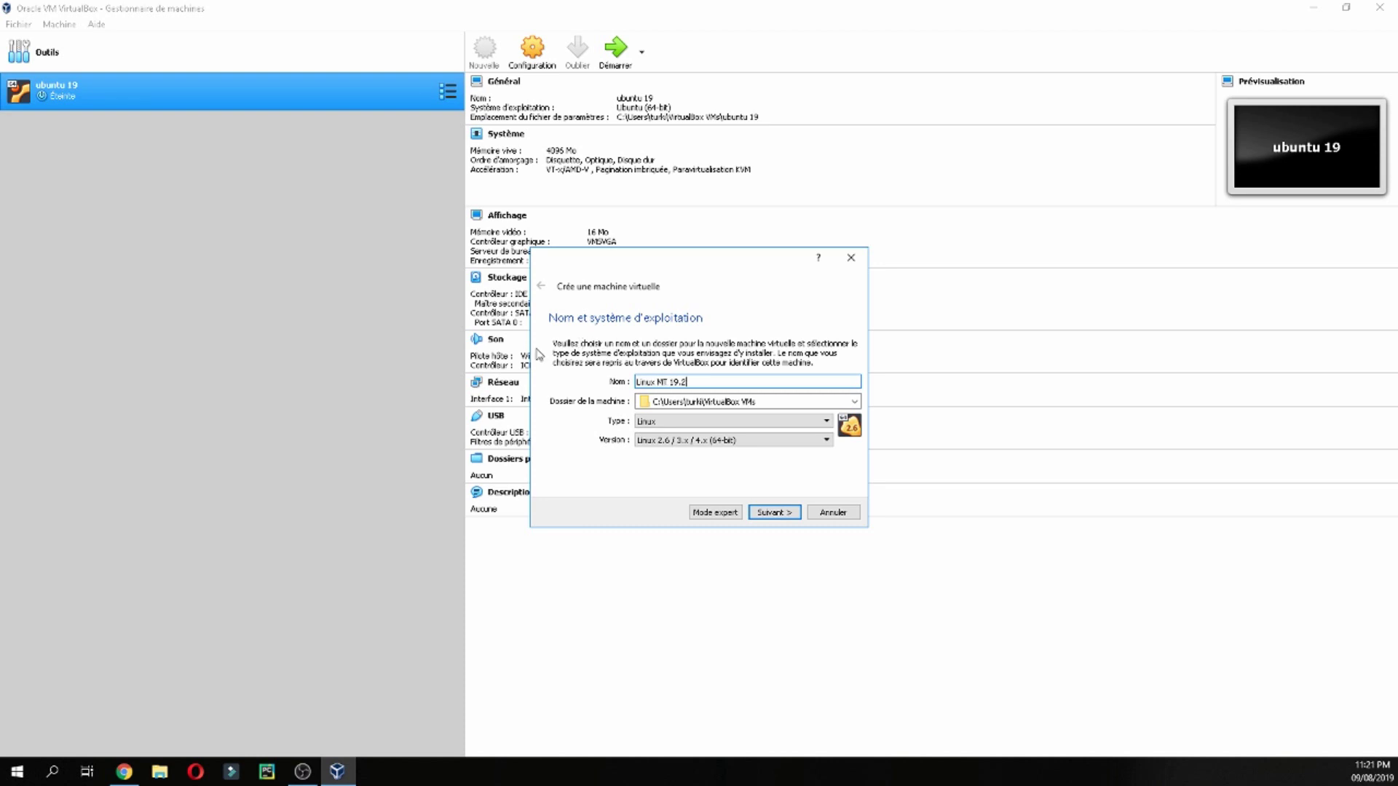
Allocate 4096 MB of memory to the Linux MT 19.2 machine
click(774, 512)
click(635, 385)
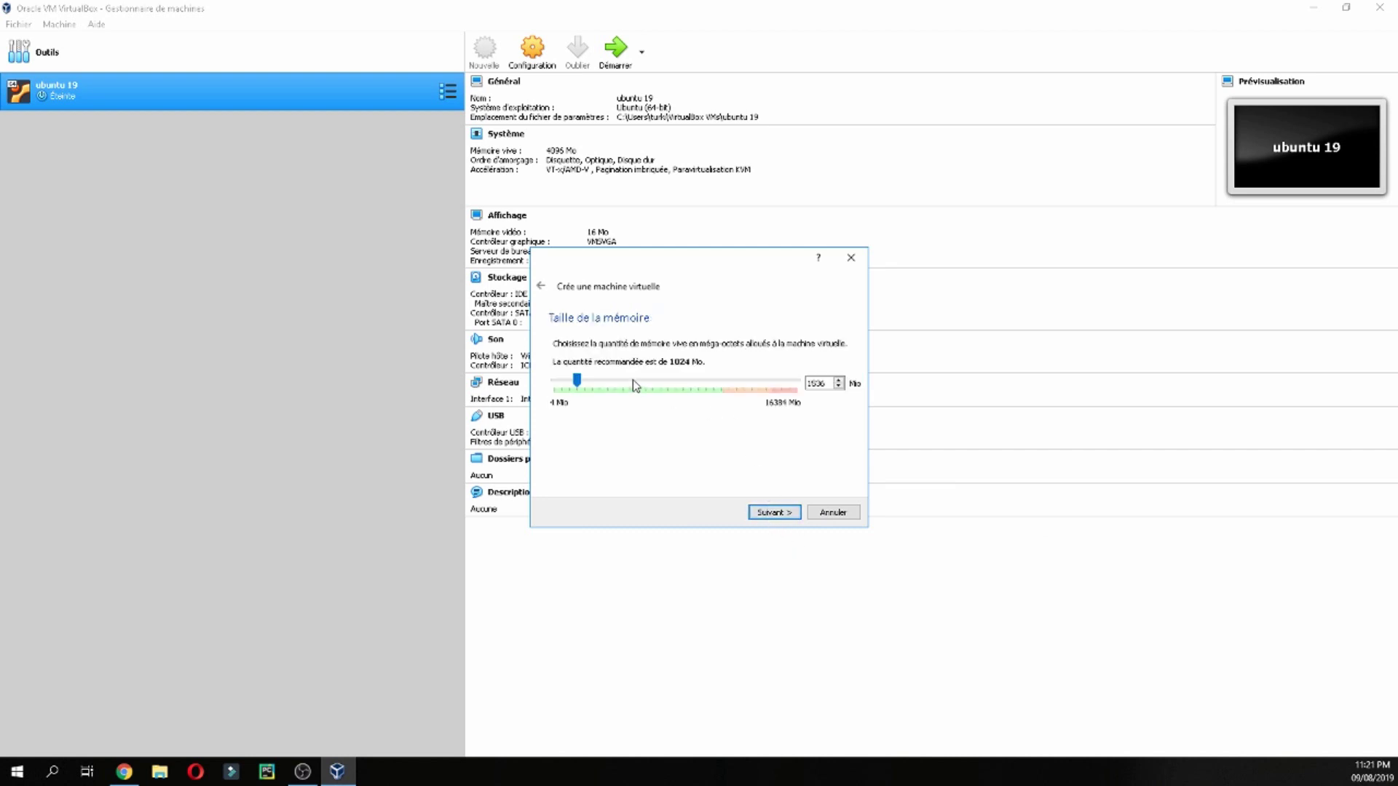
click(635, 385)
click(635, 384)
click(634, 384)
click(664, 381)
click(665, 381)
click(768, 513)
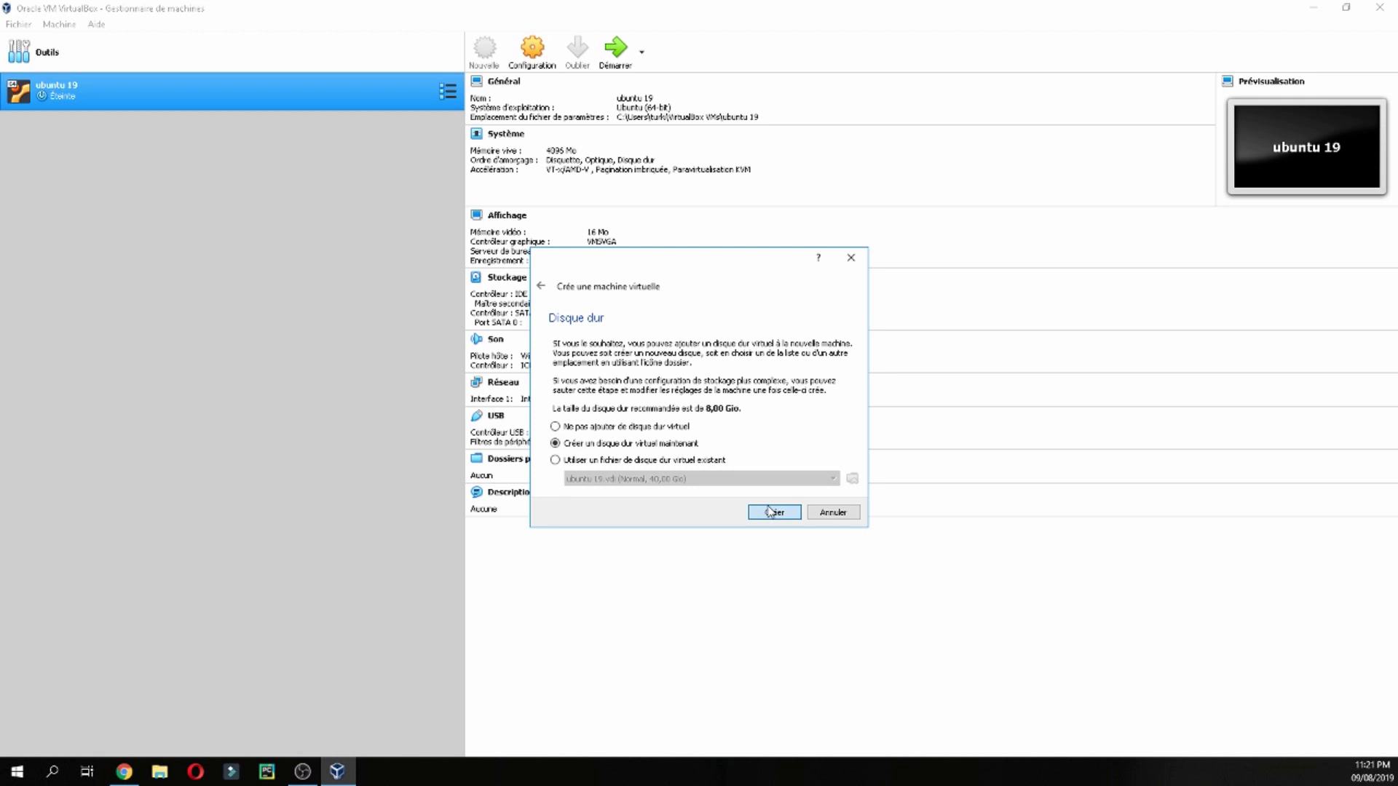
Create a dynamically allocated 62,55 GB VDI disk, finish the VM and start it
click(769, 513)
click(779, 522)
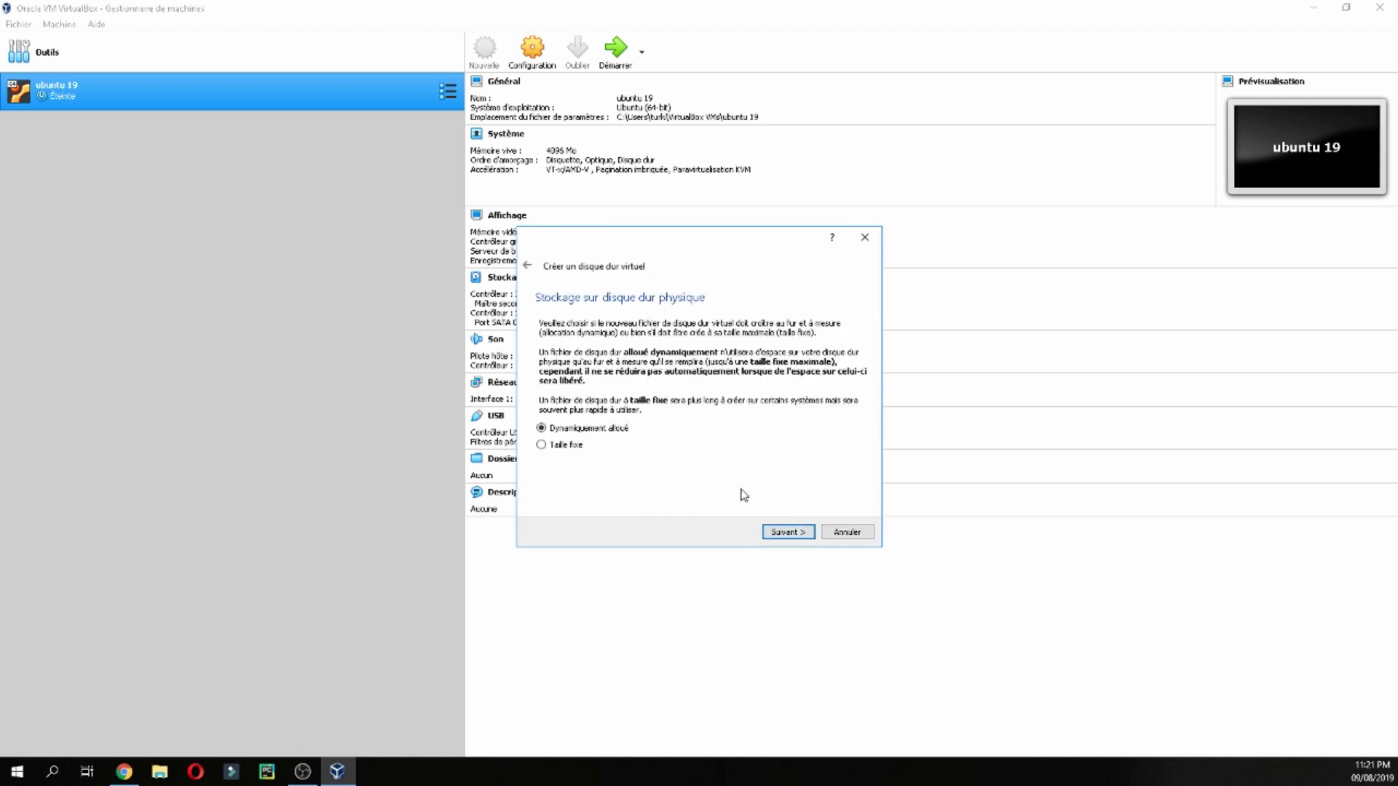
click(783, 525)
drag(692, 411, 730, 401)
scroll(729, 407, down, 2)
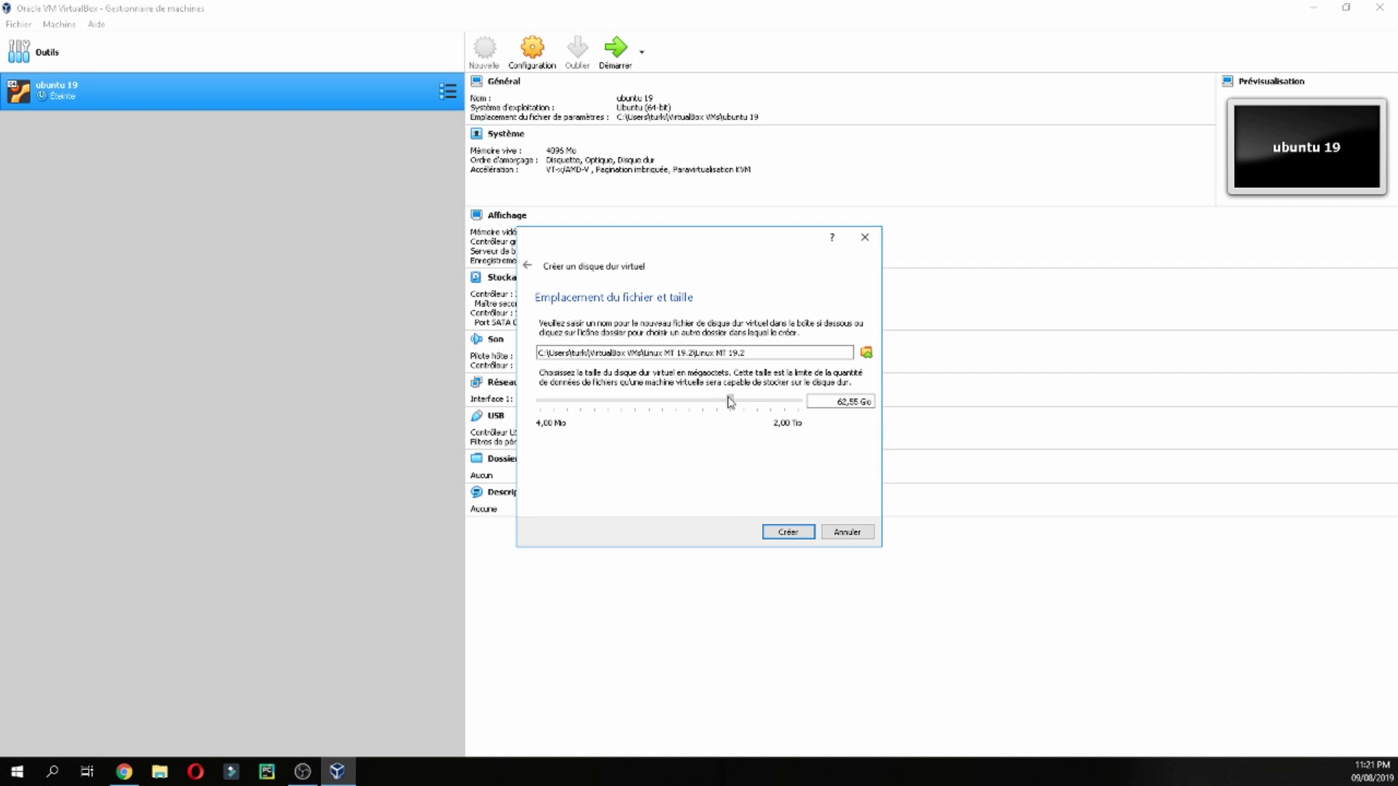
click(788, 530)
double_click(199, 125)
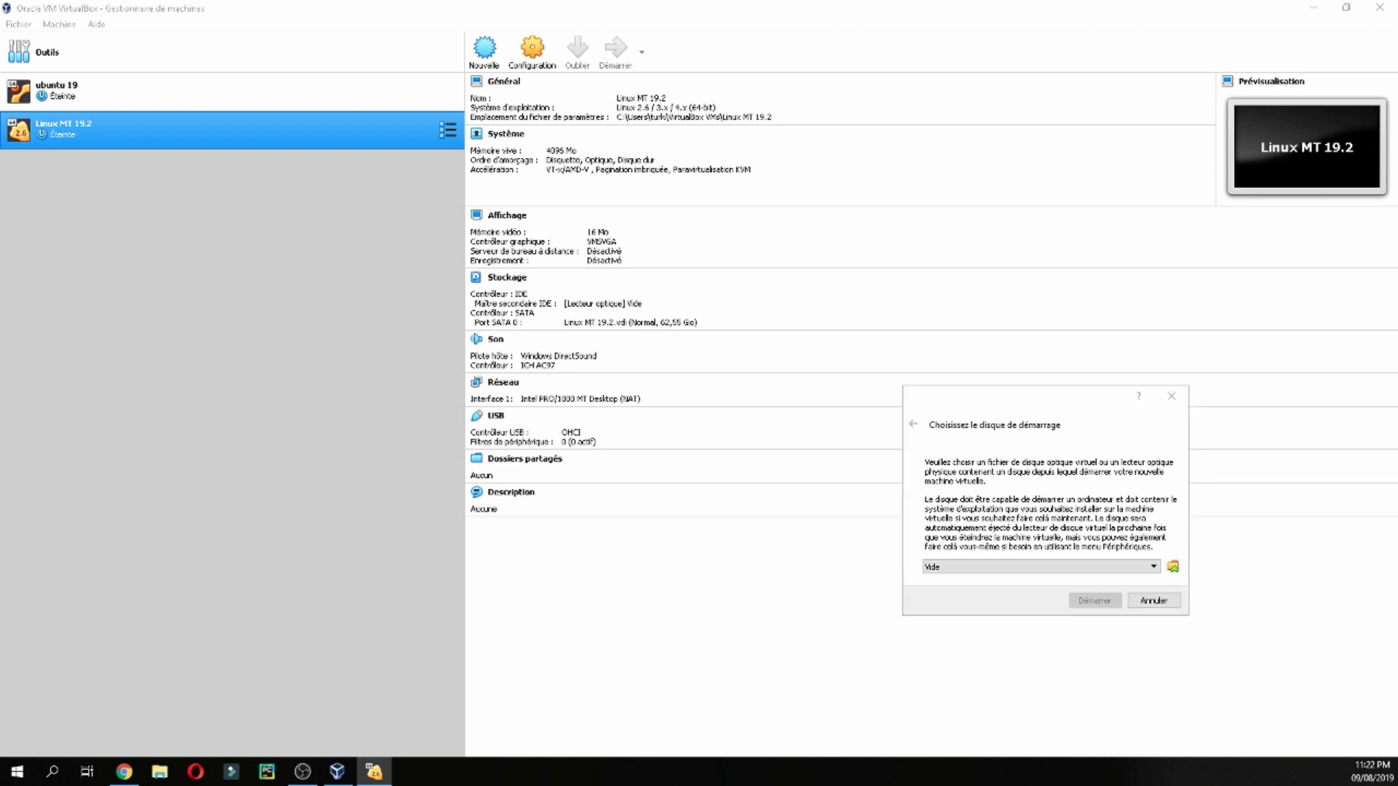
Boot the VM from linuxmint-19.2-mate-64bit.iso chosen in the start-up disk dialog
key(alt+Tab)
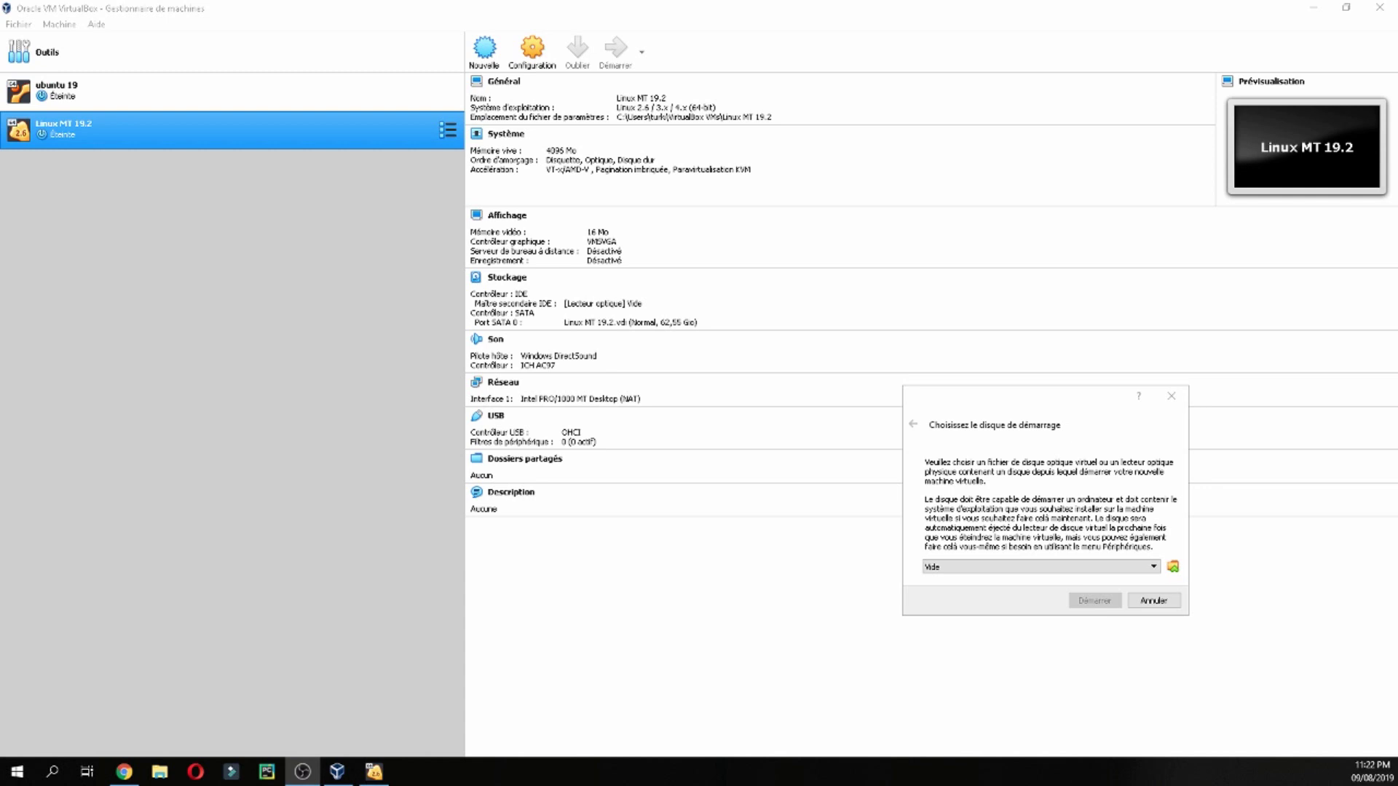
key(alt+Tab)
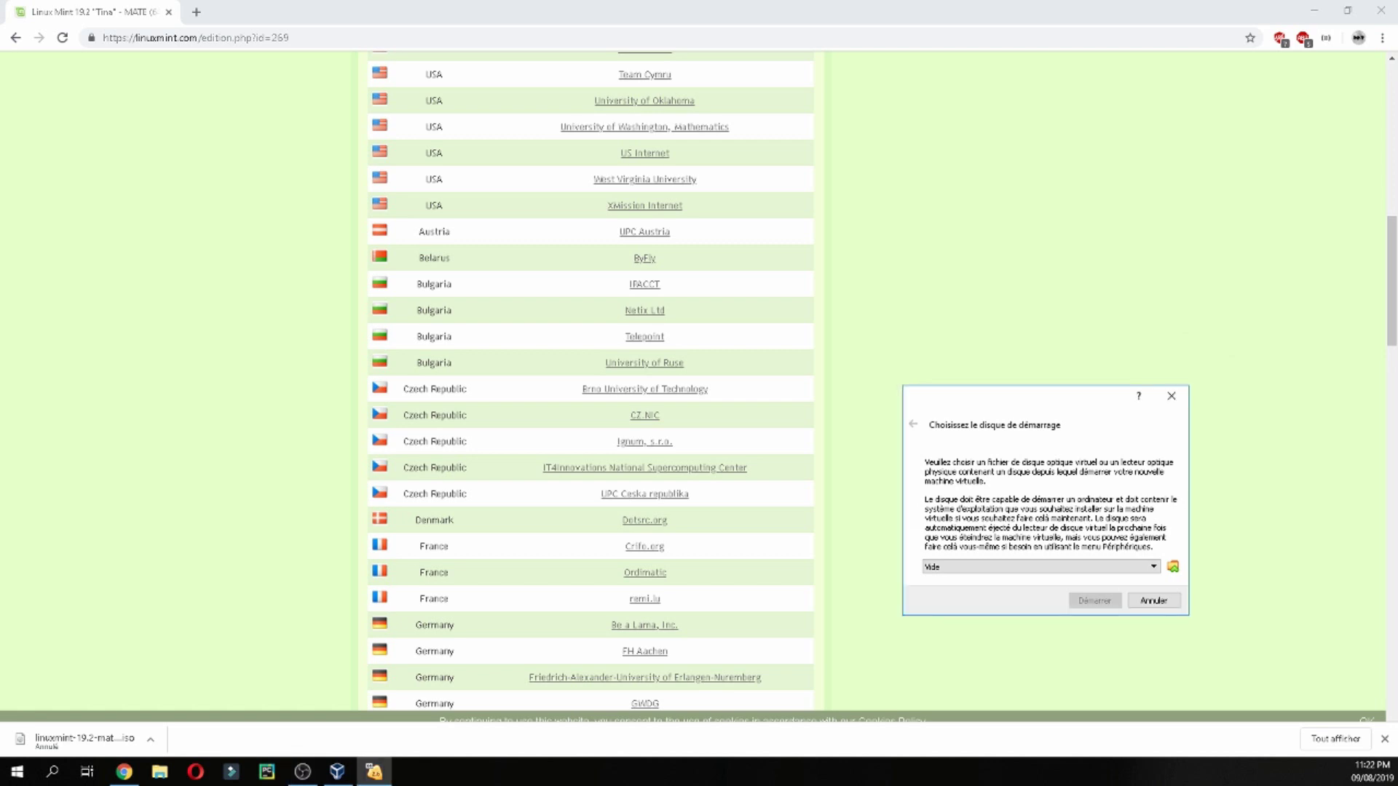
click(1173, 567)
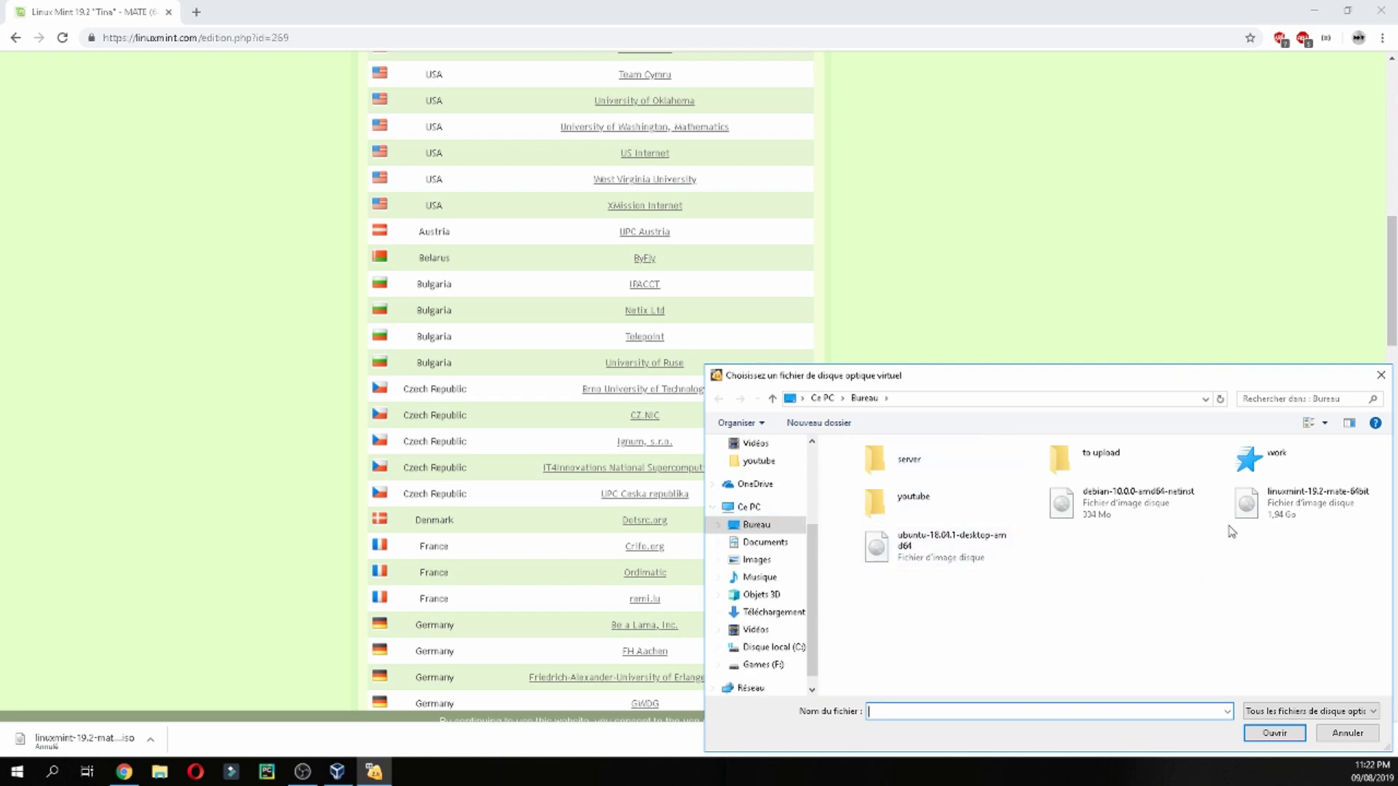
click(1290, 515)
double_click(1290, 515)
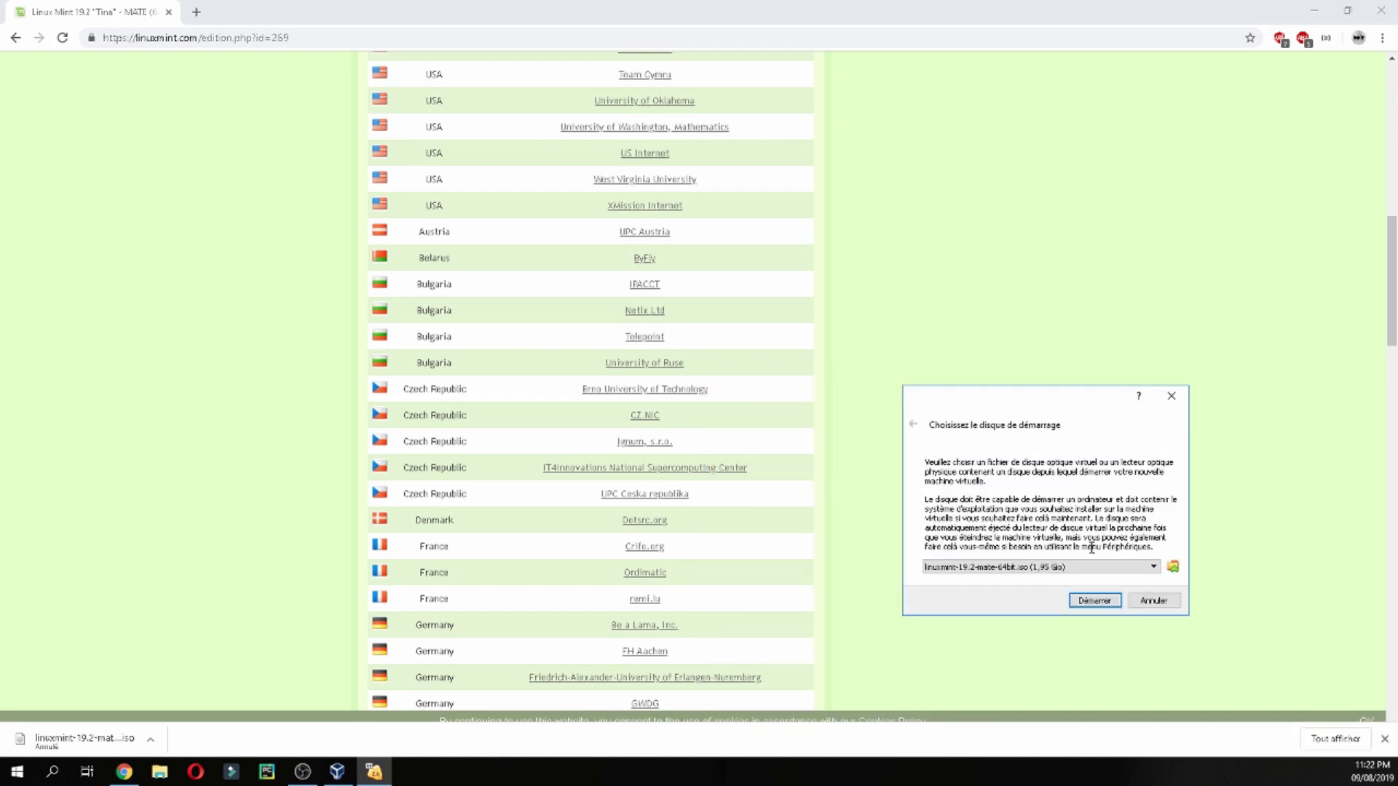
click(1094, 601)
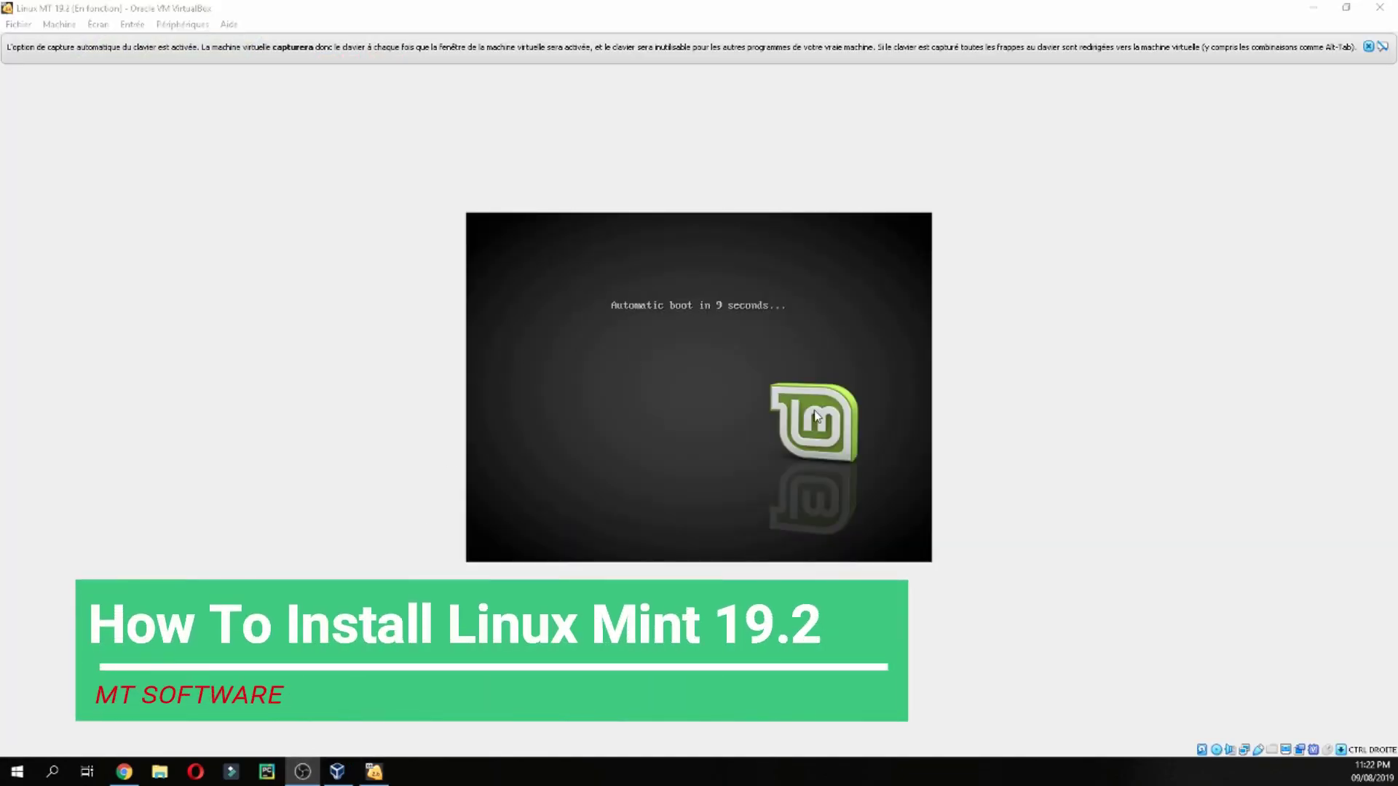
Dismiss the keyboard-capture notice and launch Install Linux Mint from the live desktop
click(1370, 48)
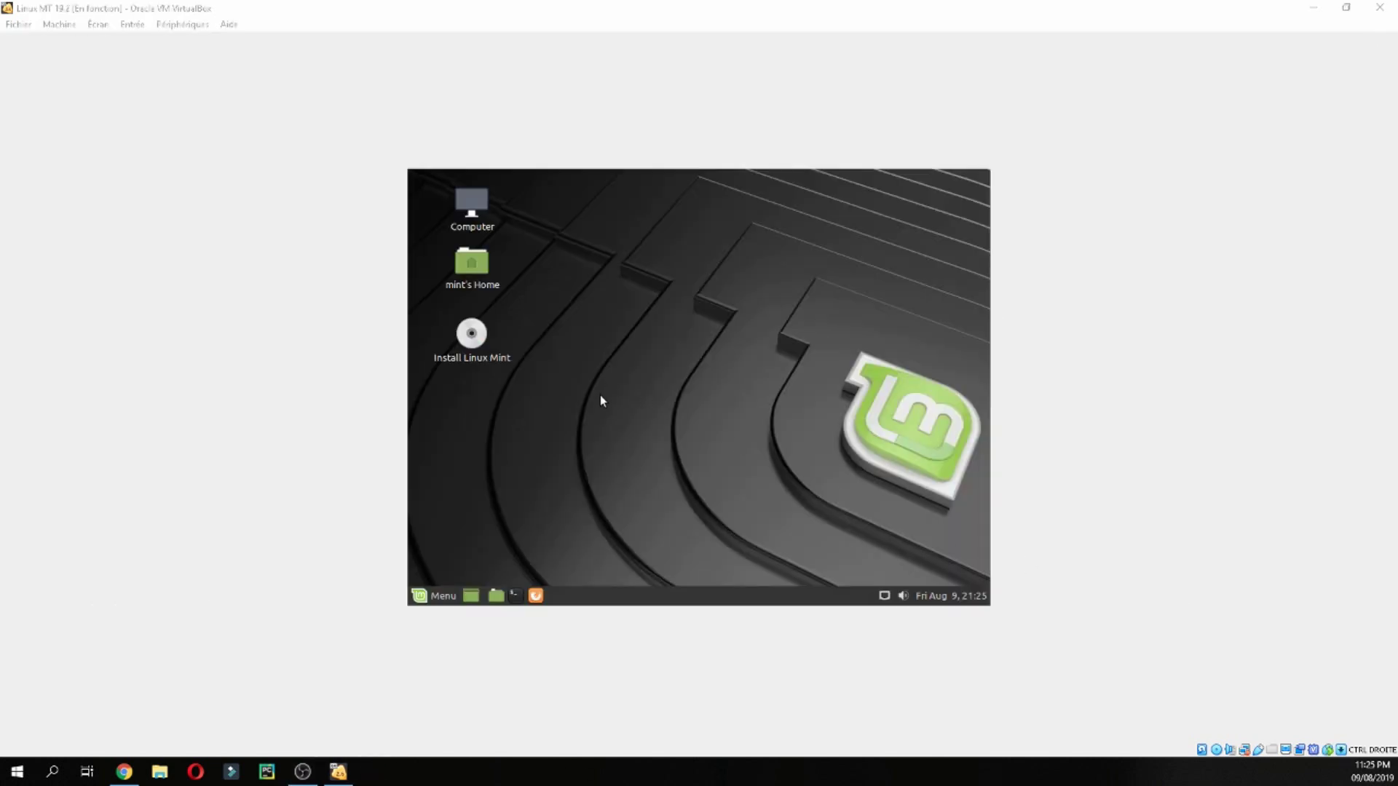
click(487, 344)
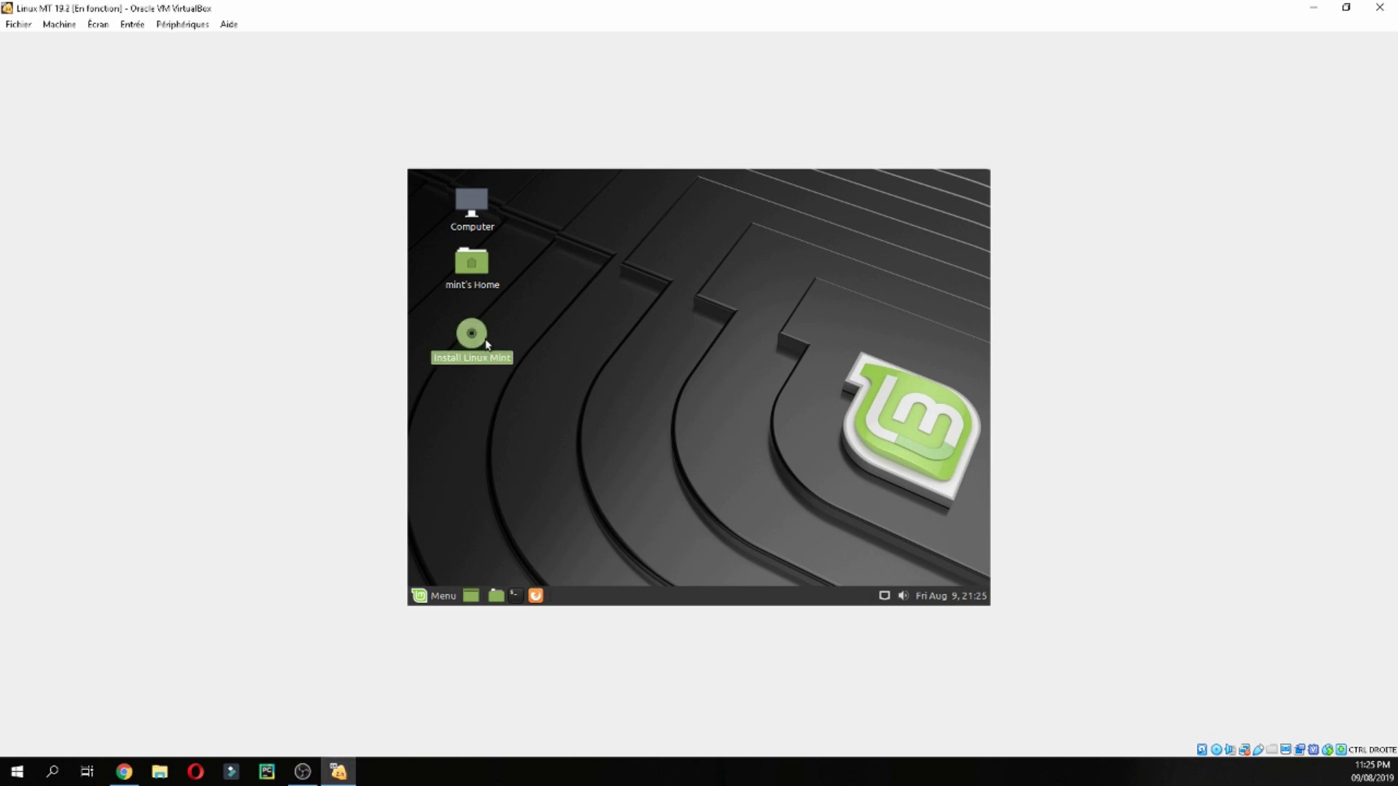
double_click(487, 344)
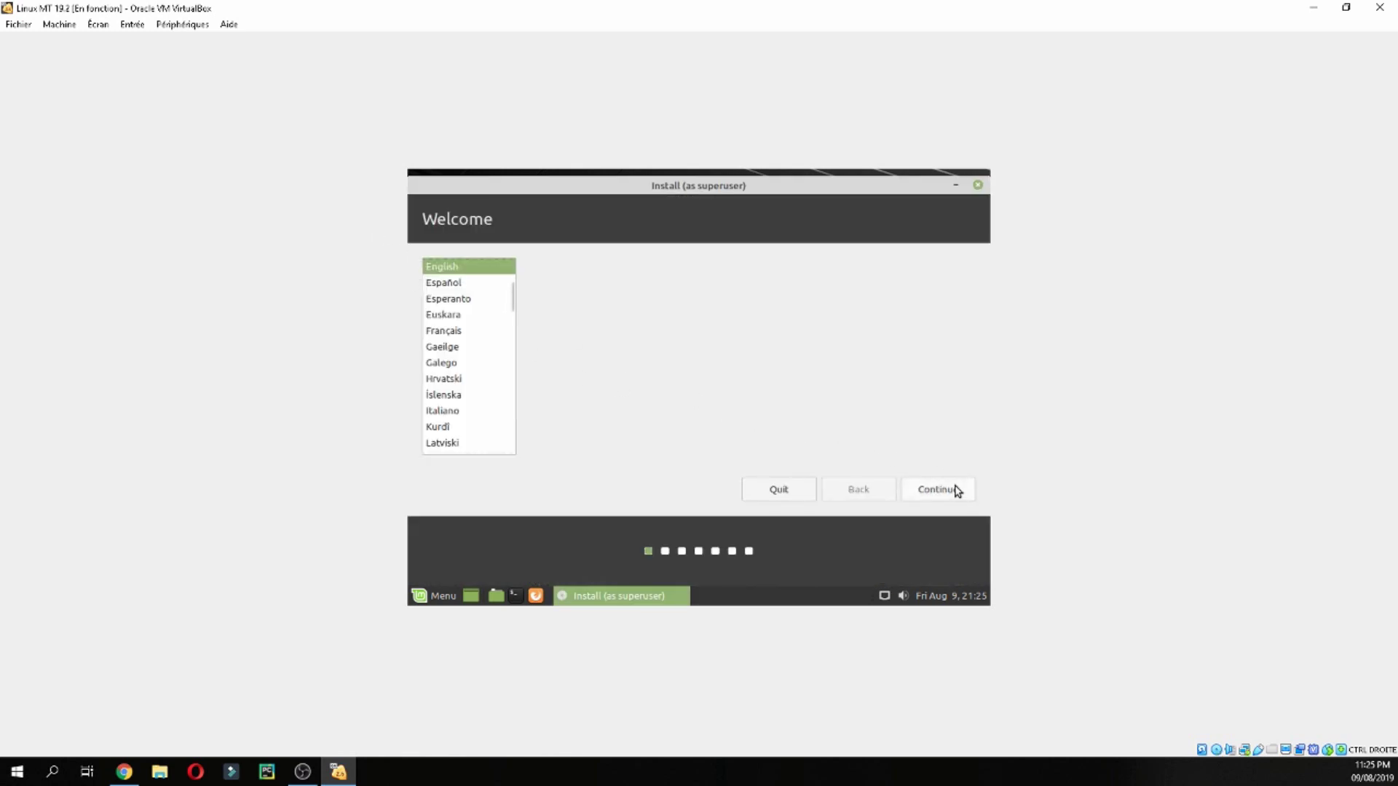
Keep English and set the keyboard layout to French - French (AZERTY)
click(949, 492)
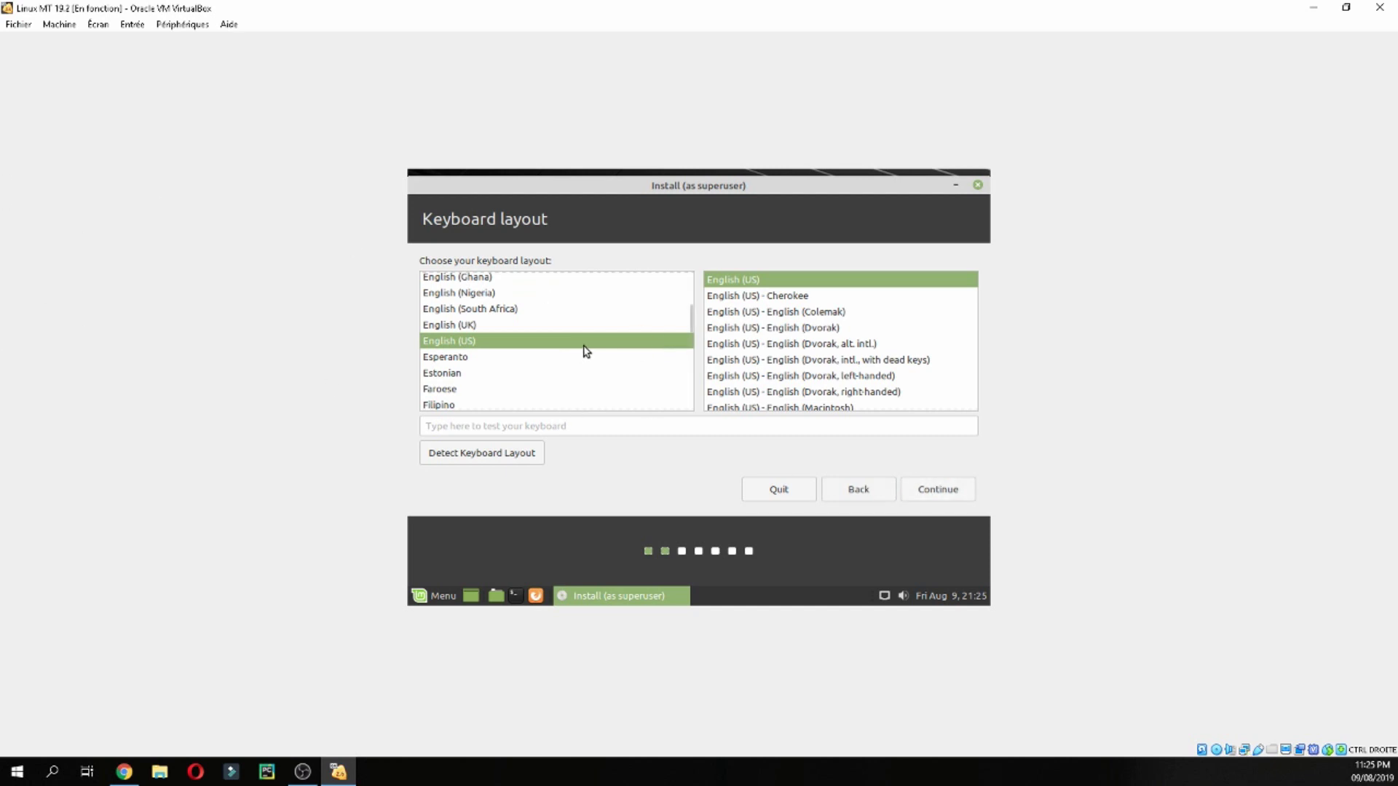
scroll(692, 315, down, 3)
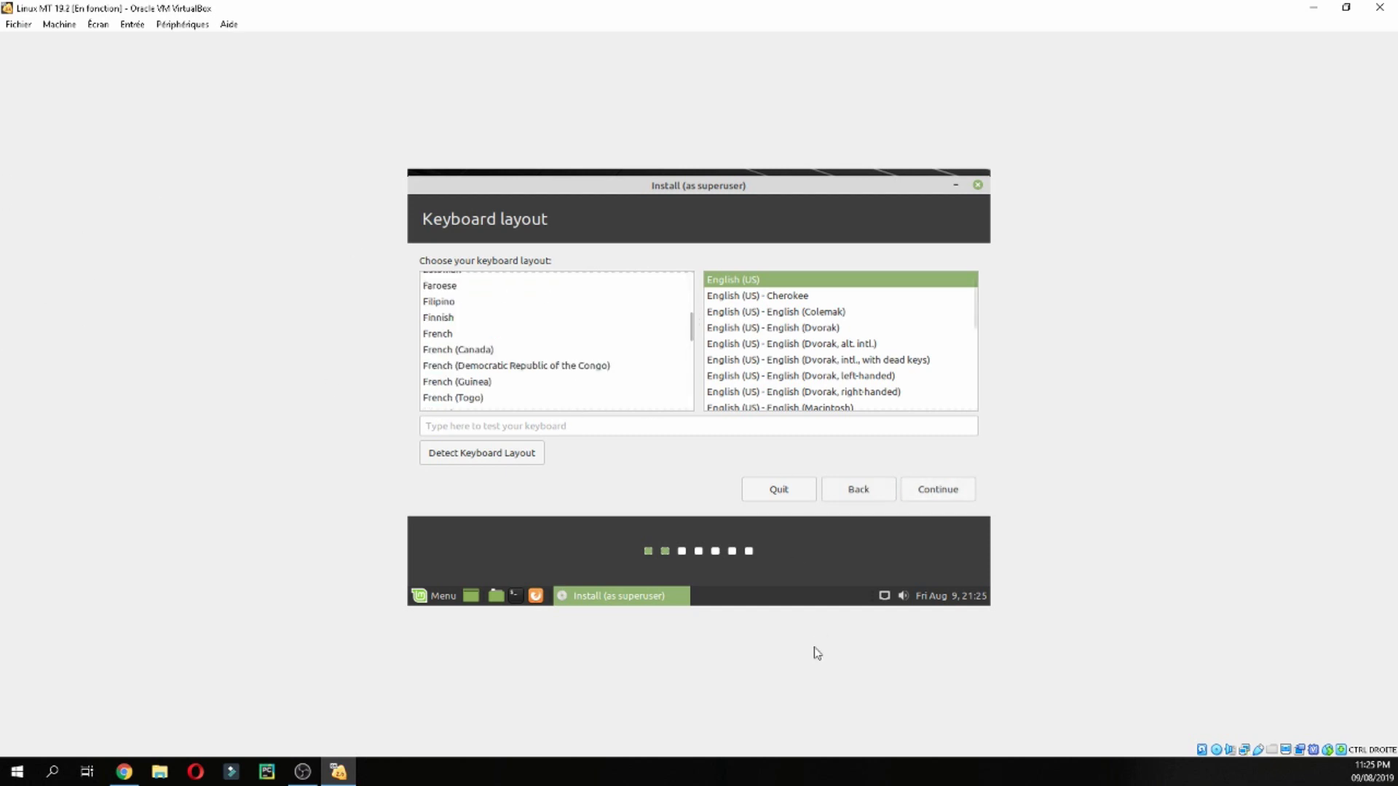
click(800, 770)
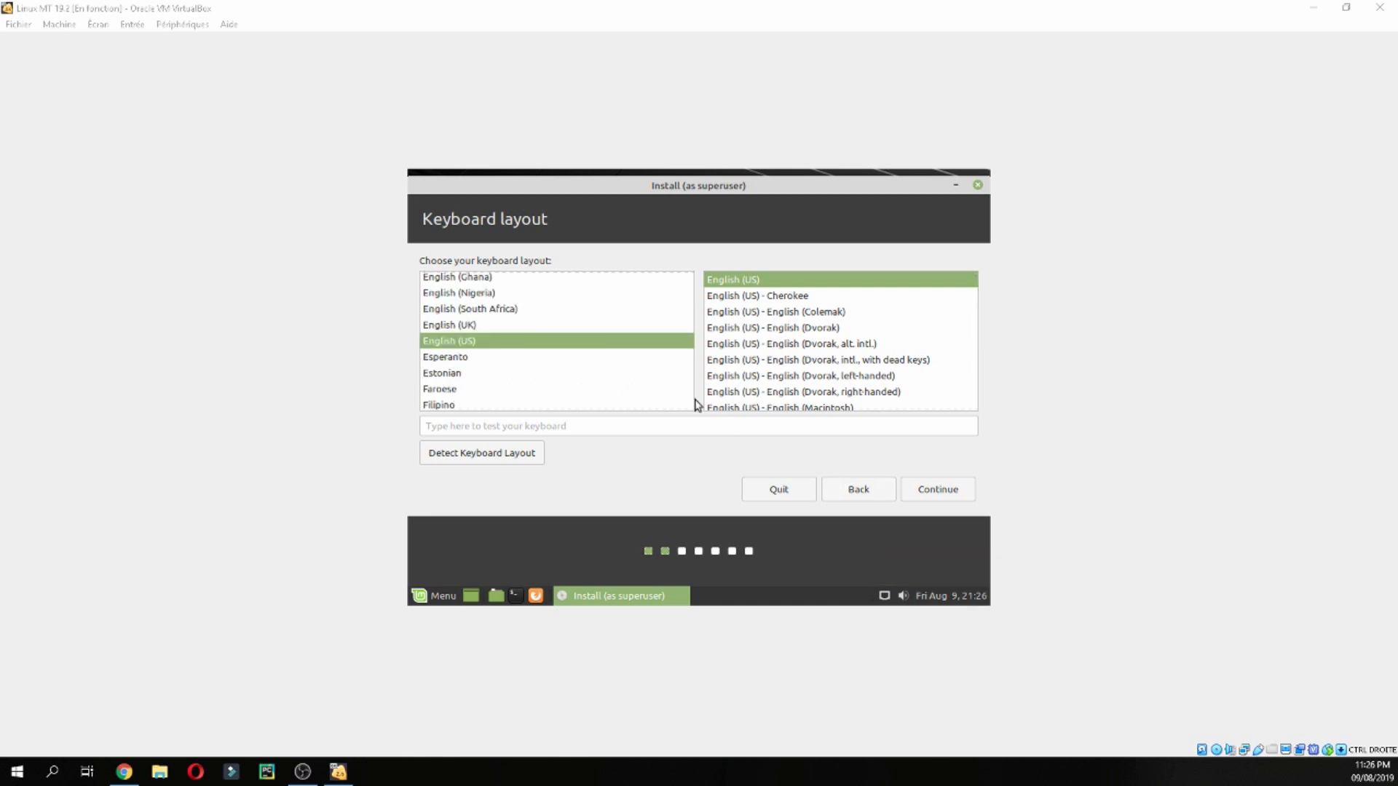
scroll(687, 320, down, 3)
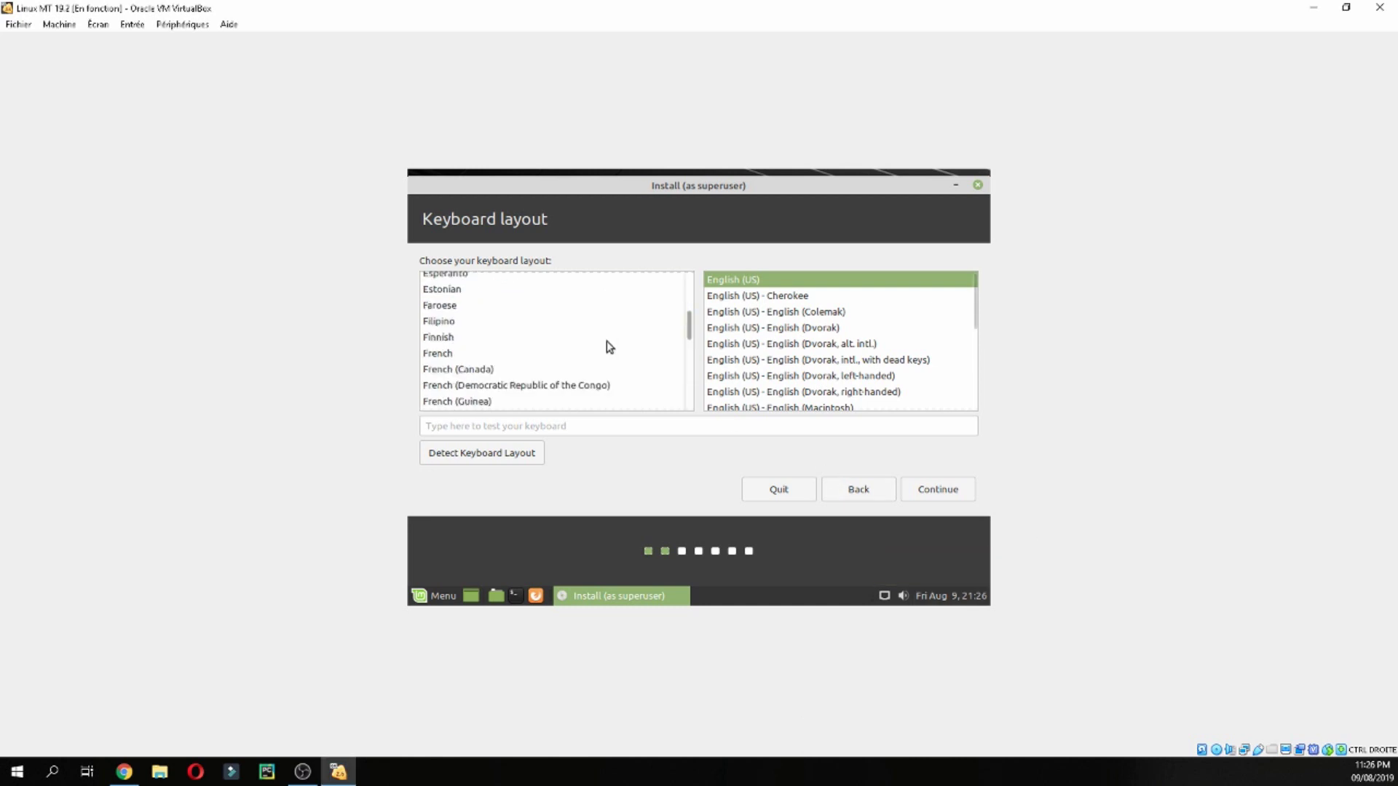
click(459, 354)
click(780, 296)
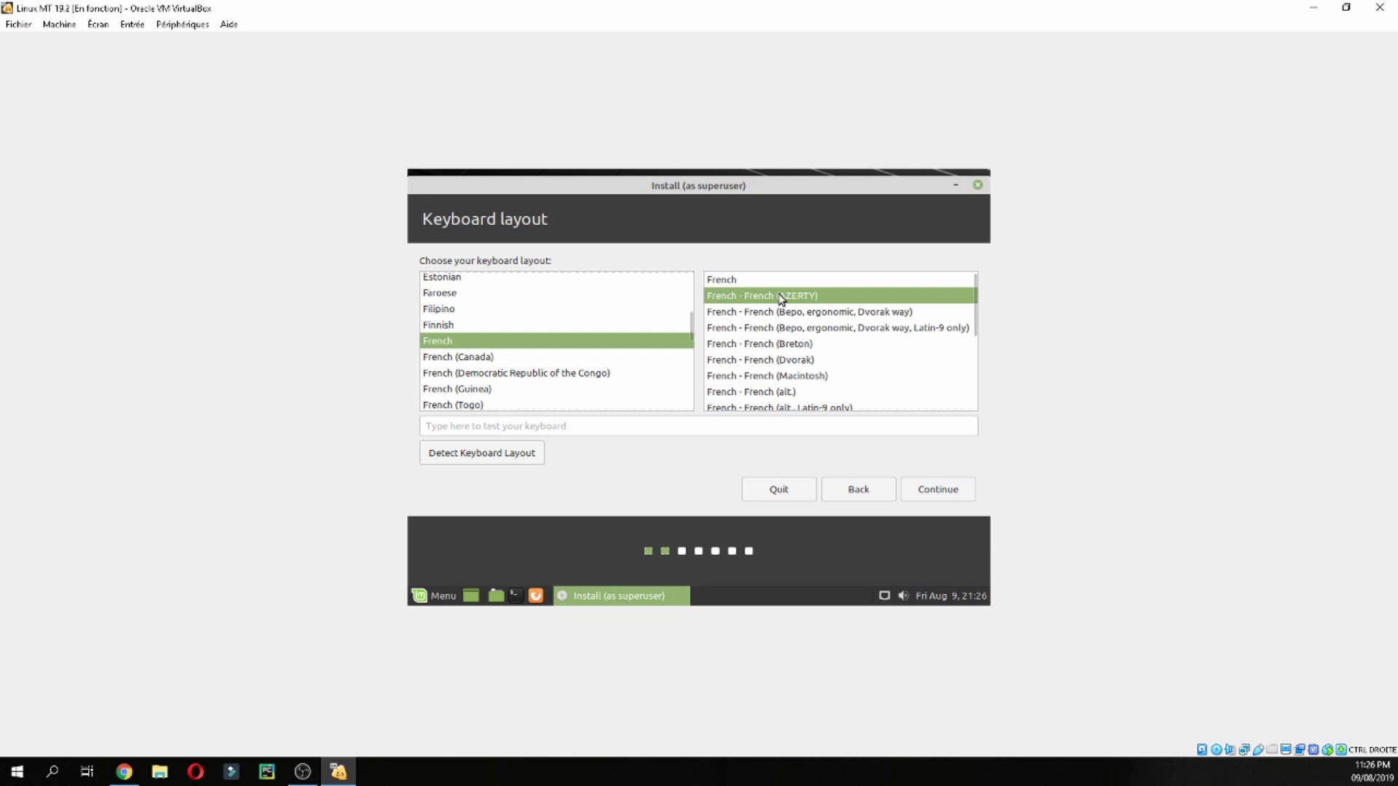
click(938, 490)
Choose the 'Something else' installation type for manual partitioning
click(910, 486)
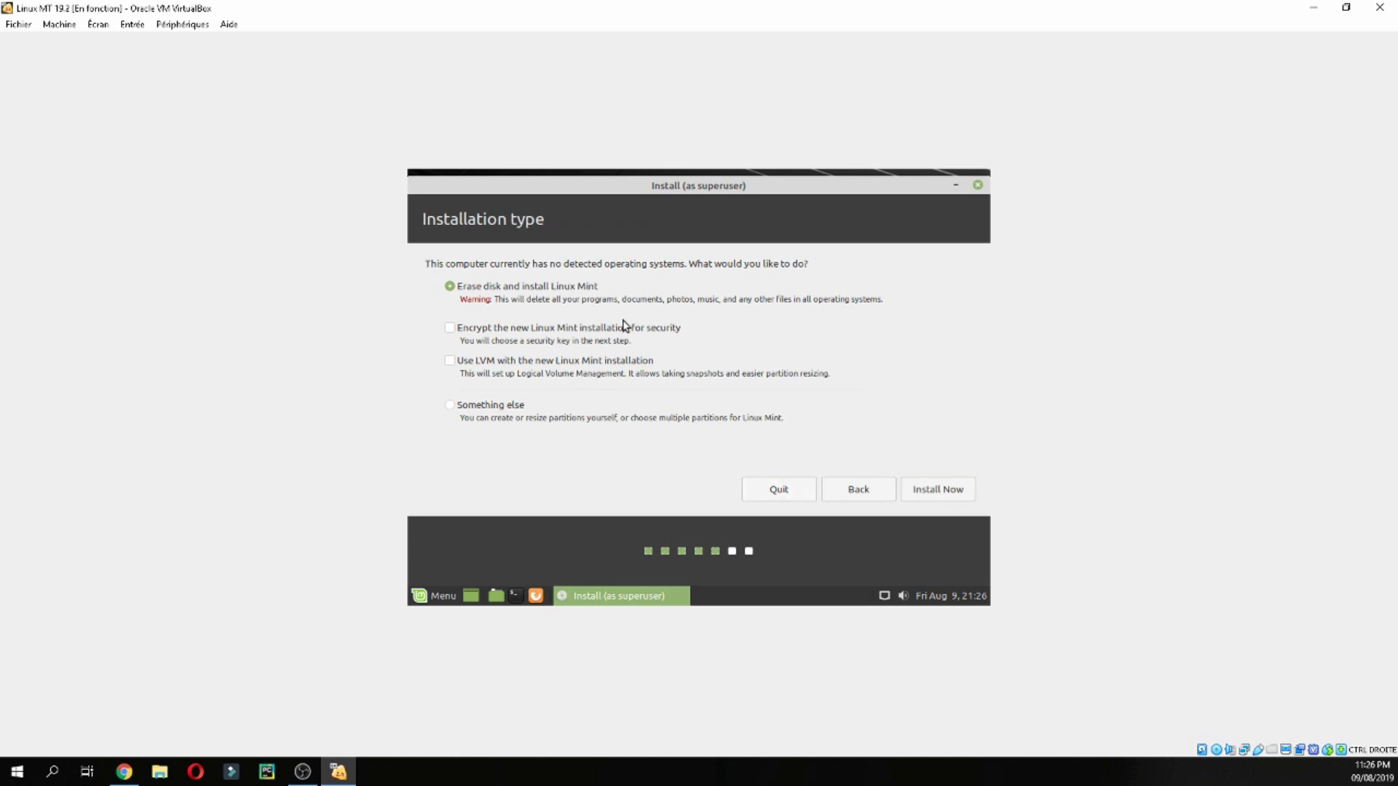
click(485, 406)
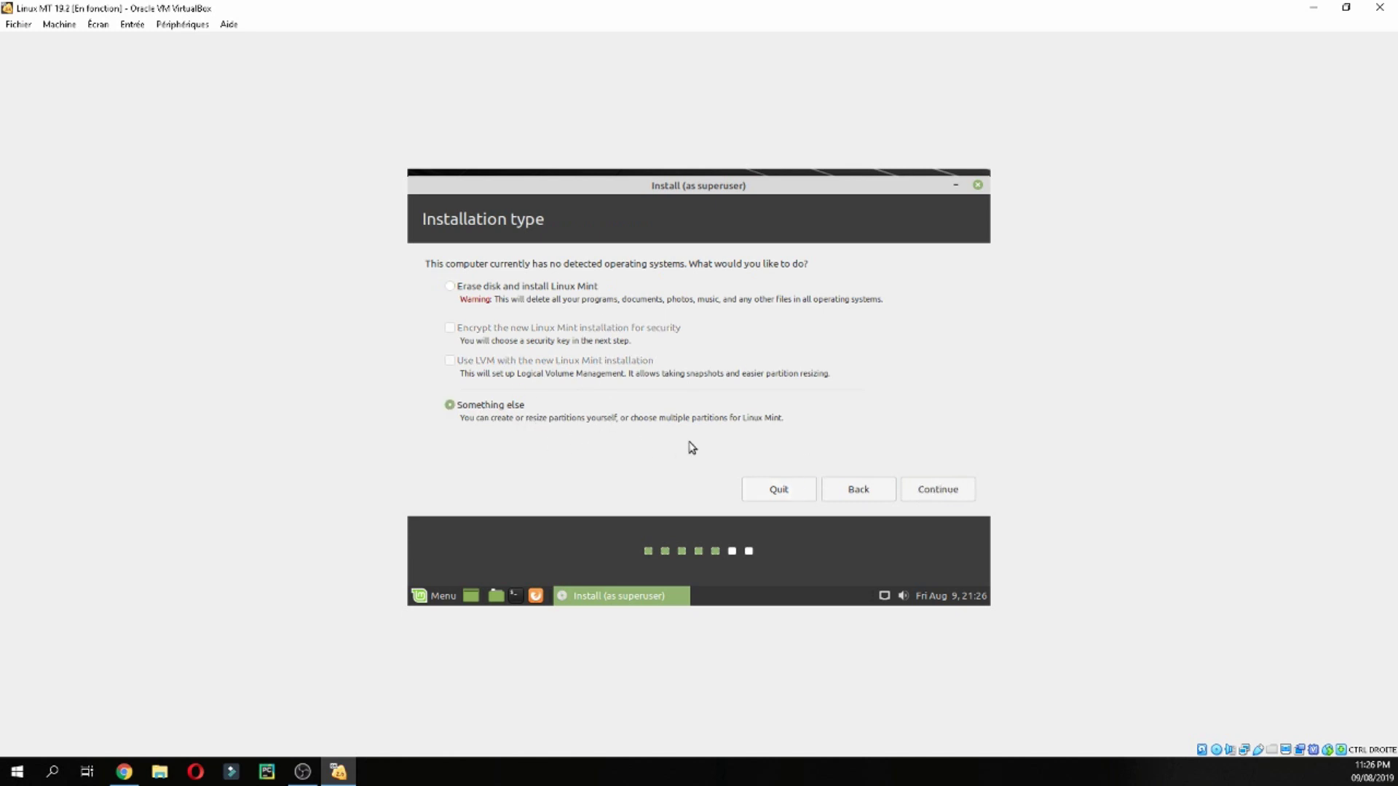
click(938, 489)
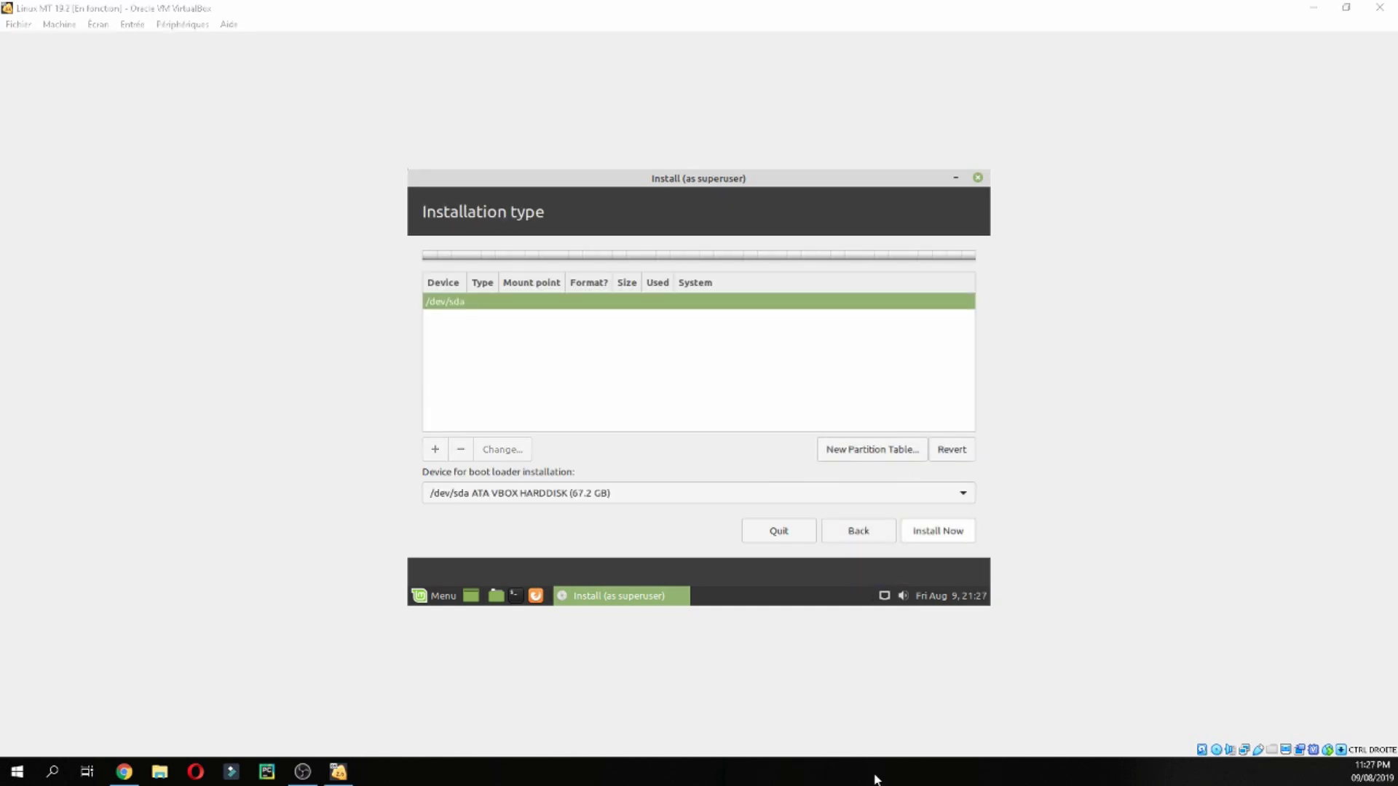
Create a new empty partition table and an 8000 MB swap partition at the disk's start
click(878, 449)
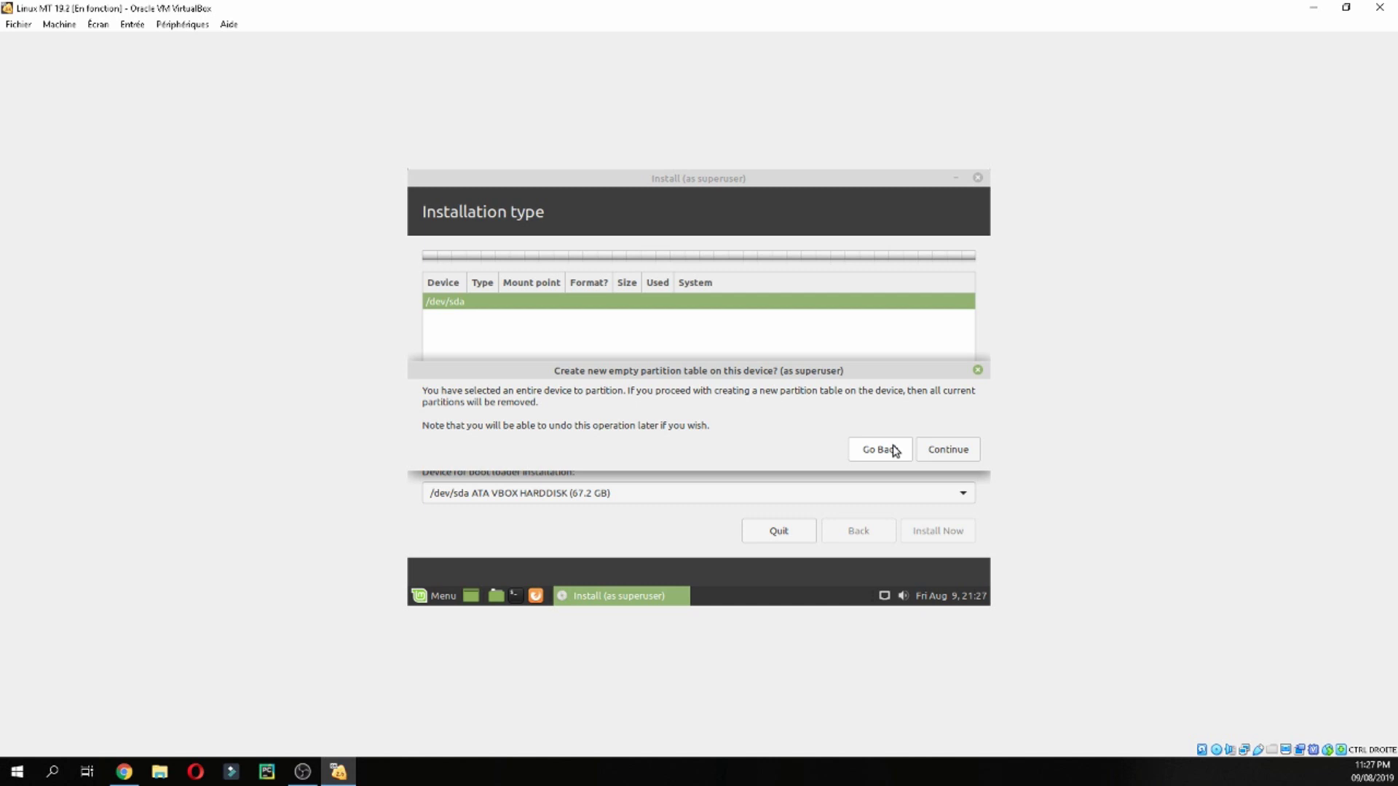
click(947, 450)
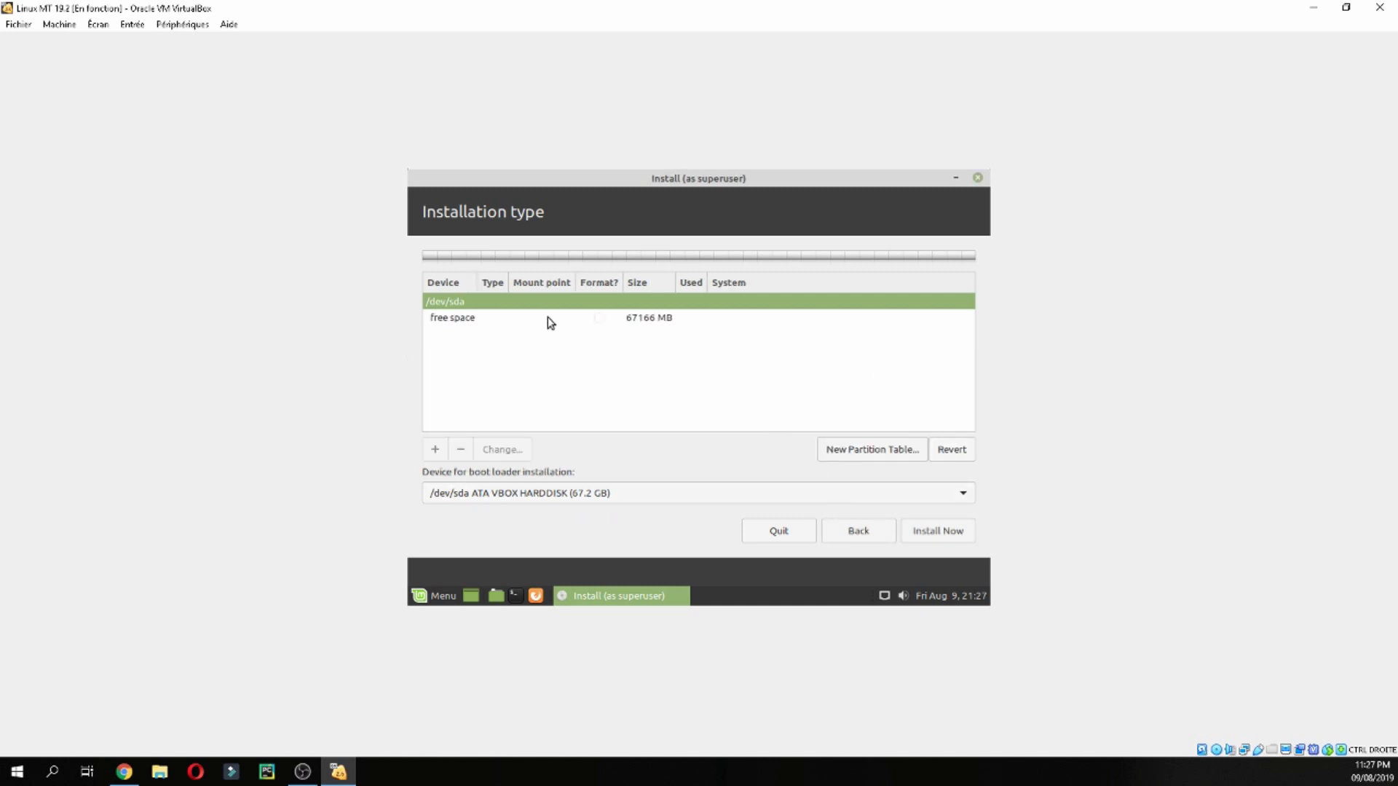
double_click(554, 340)
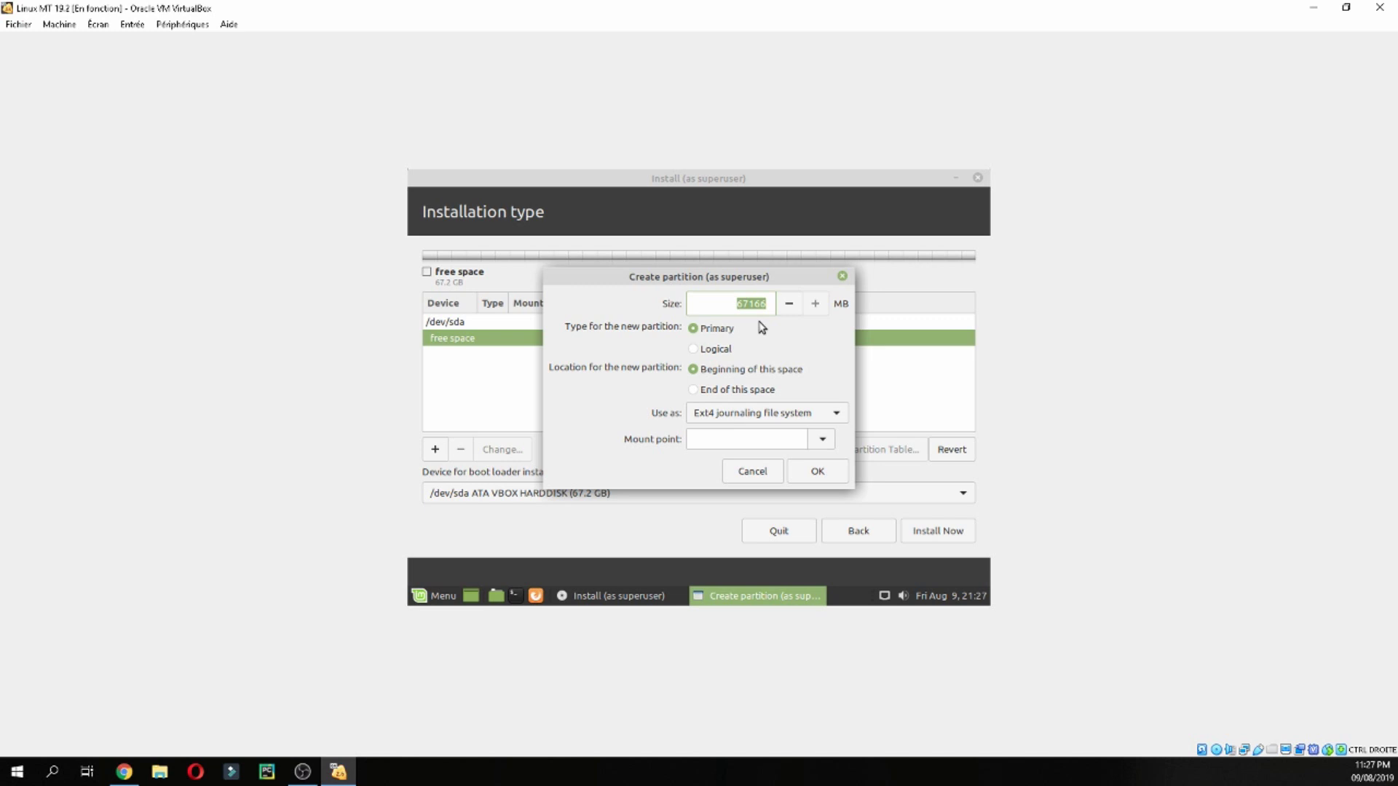
text(8000)
click(774, 415)
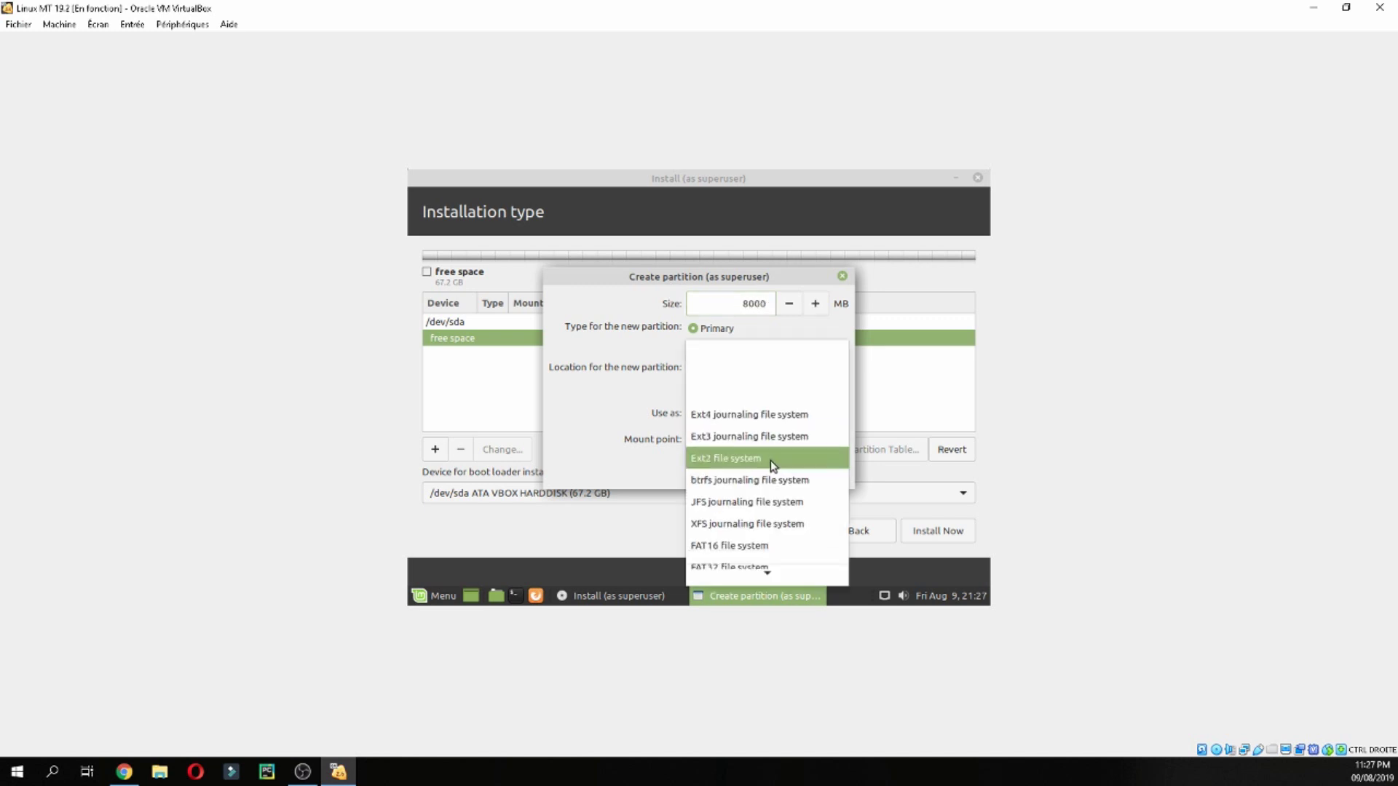
click(768, 532)
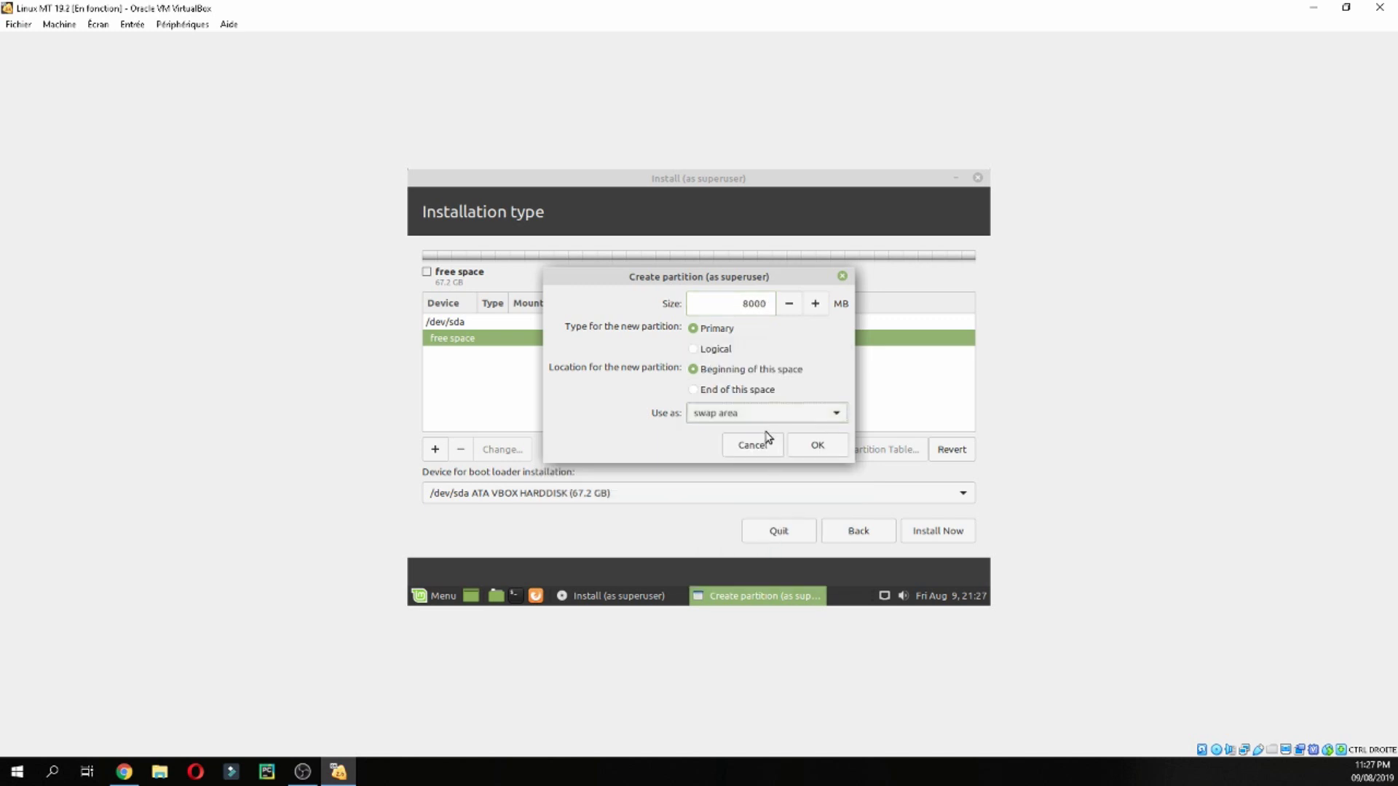
click(802, 446)
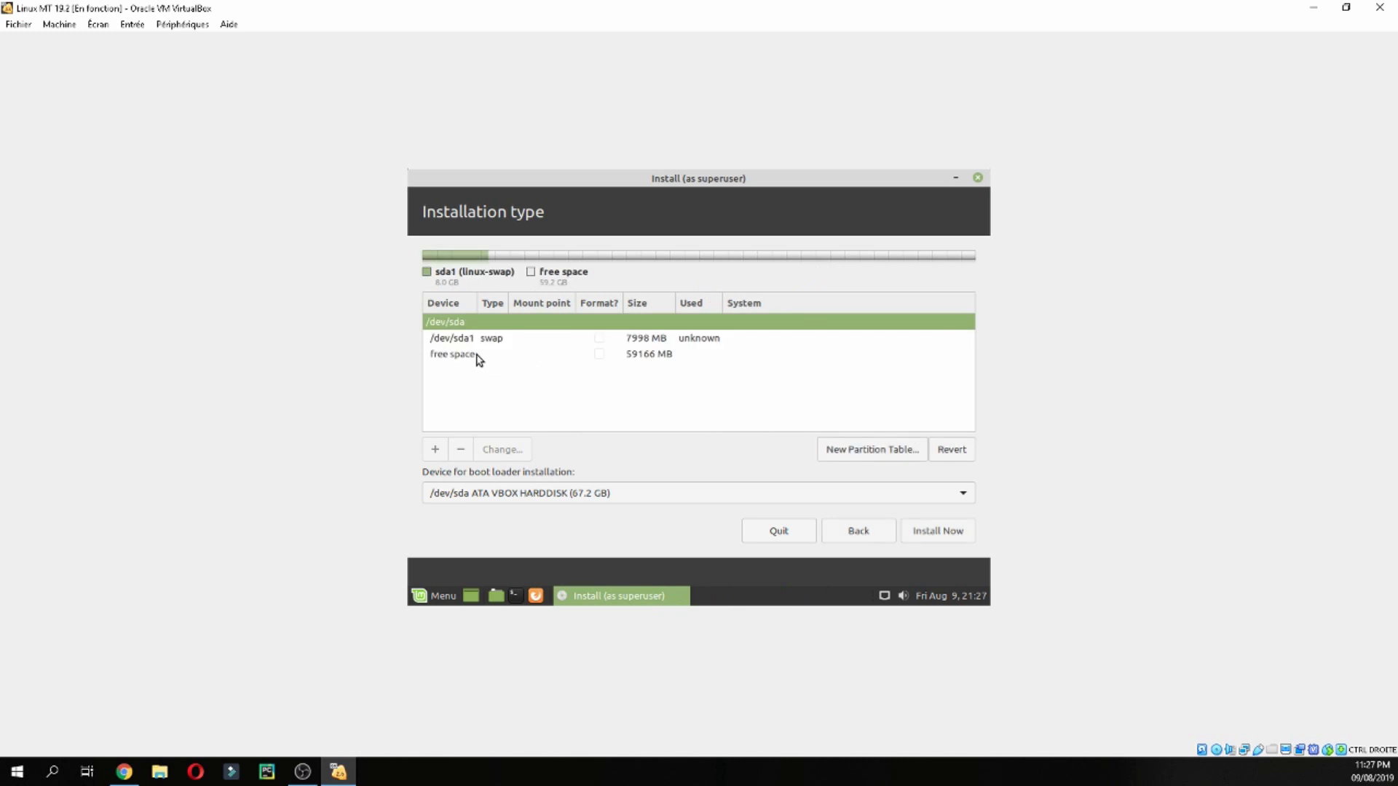
Add a 9999 MB ext4 partition mounted at /
double_click(477, 355)
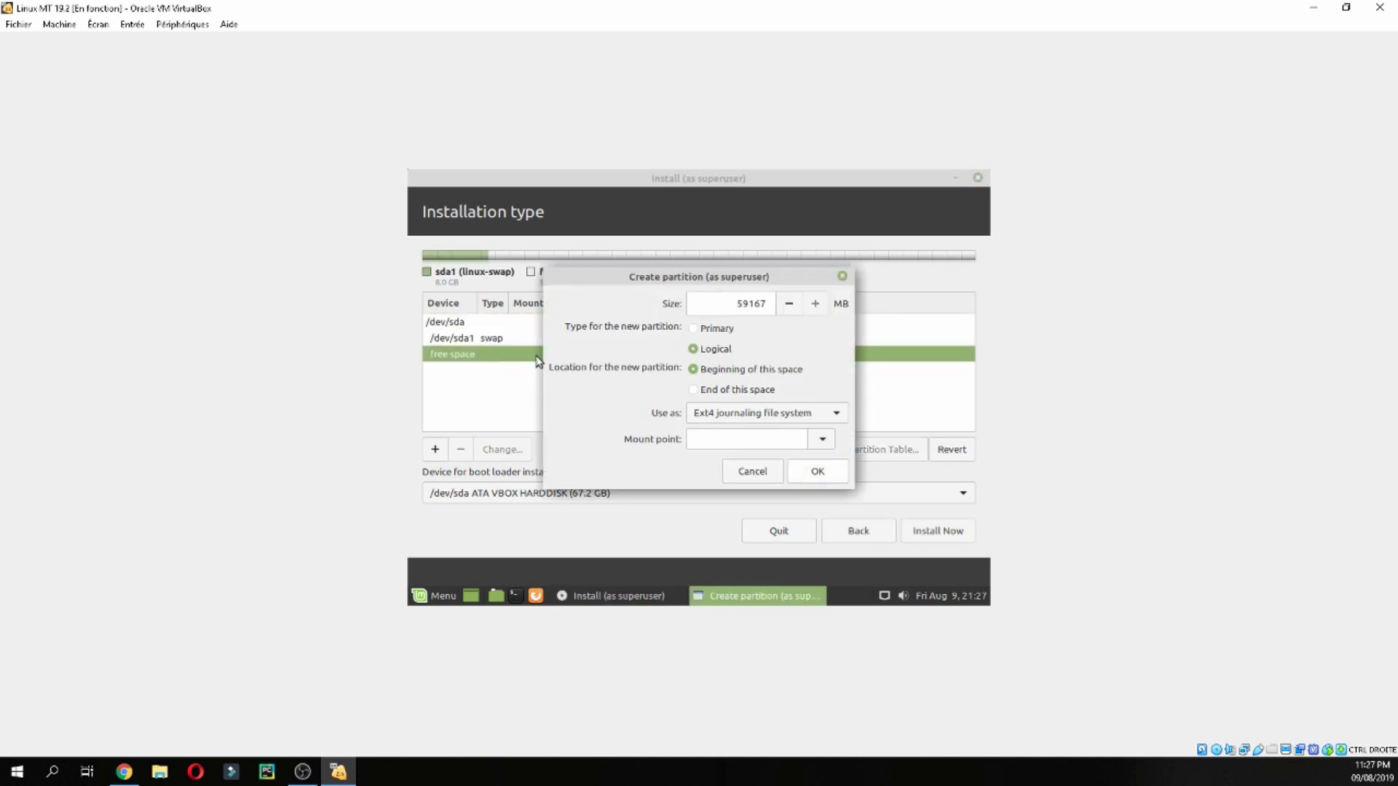
double_click(738, 308)
text(10000)
click(823, 439)
click(717, 240)
click(819, 473)
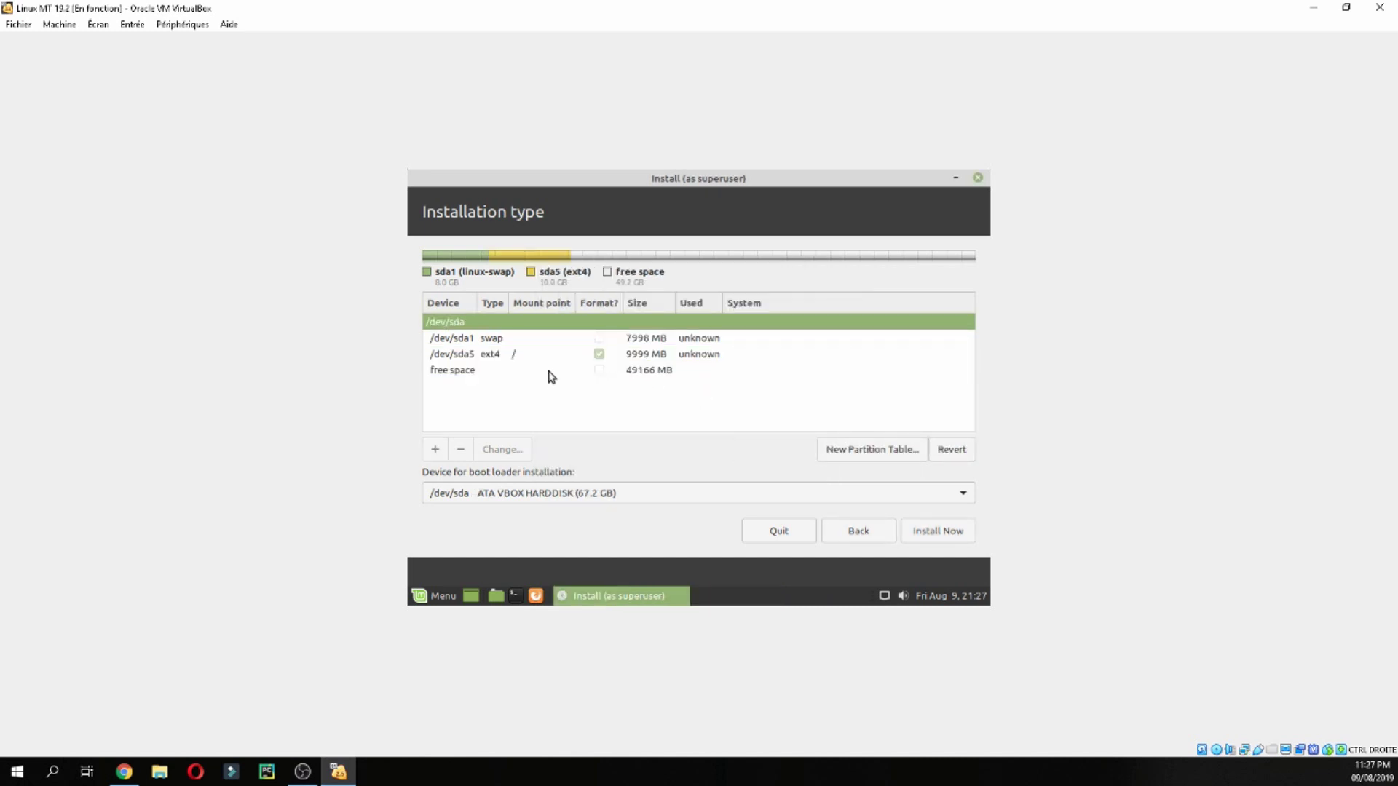
Assign all remaining free space to a /home partition
double_click(550, 372)
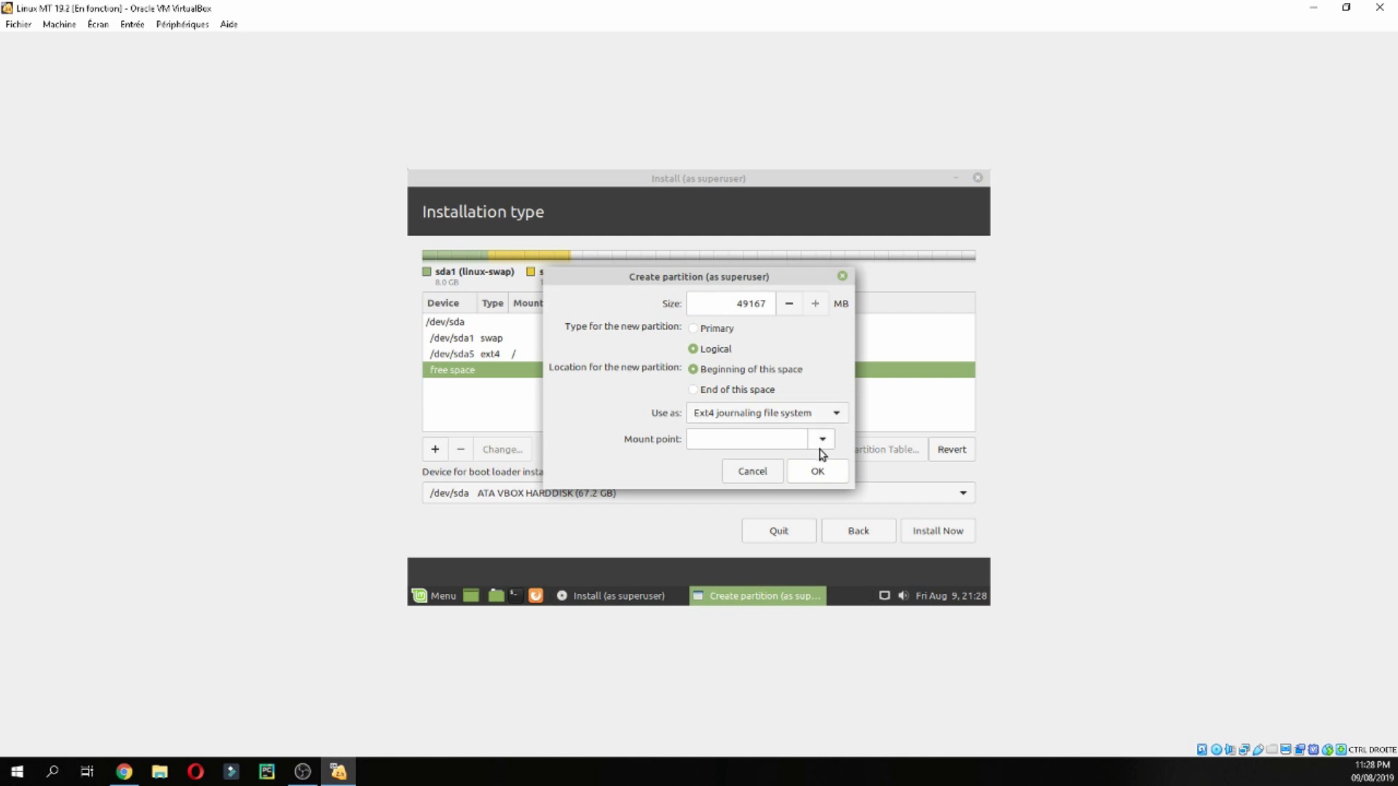
click(819, 439)
click(758, 339)
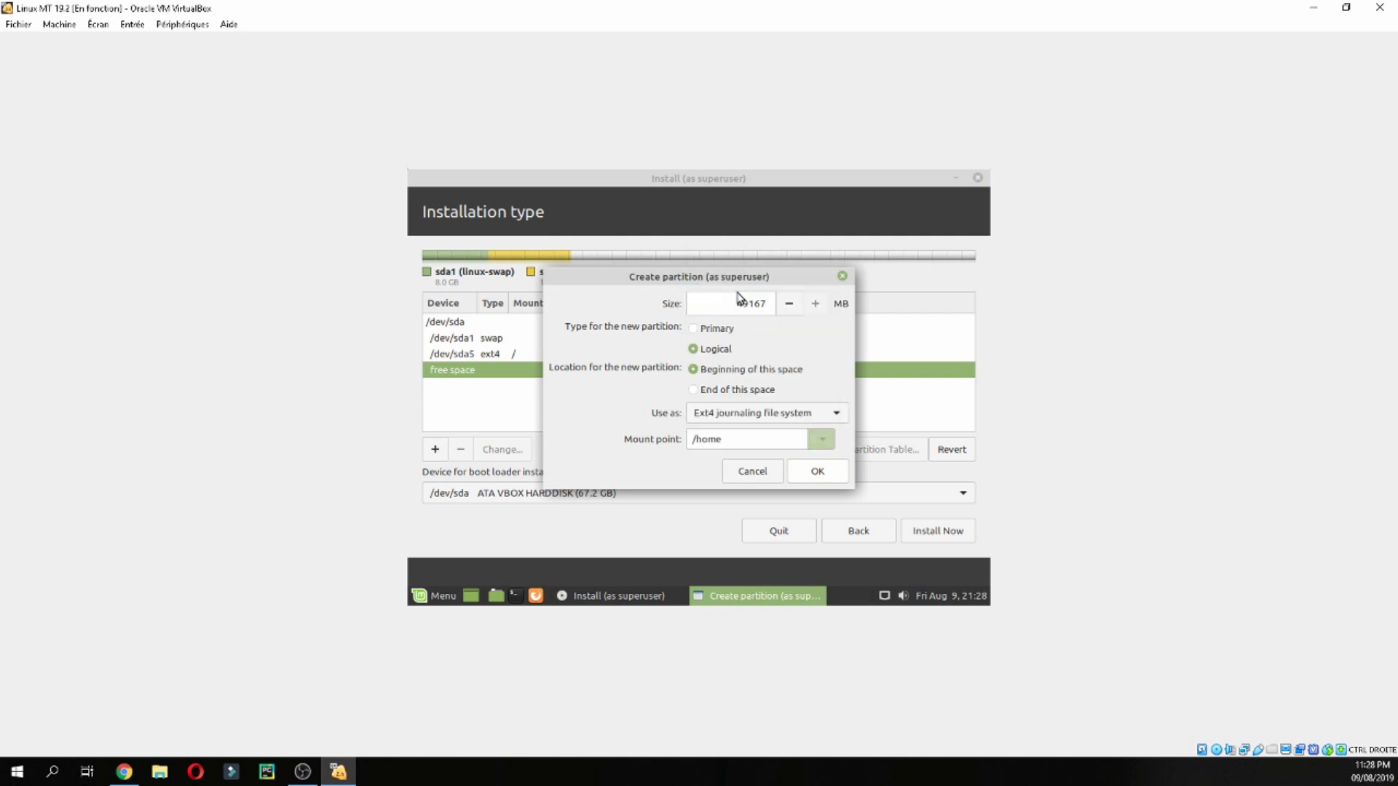
click(801, 471)
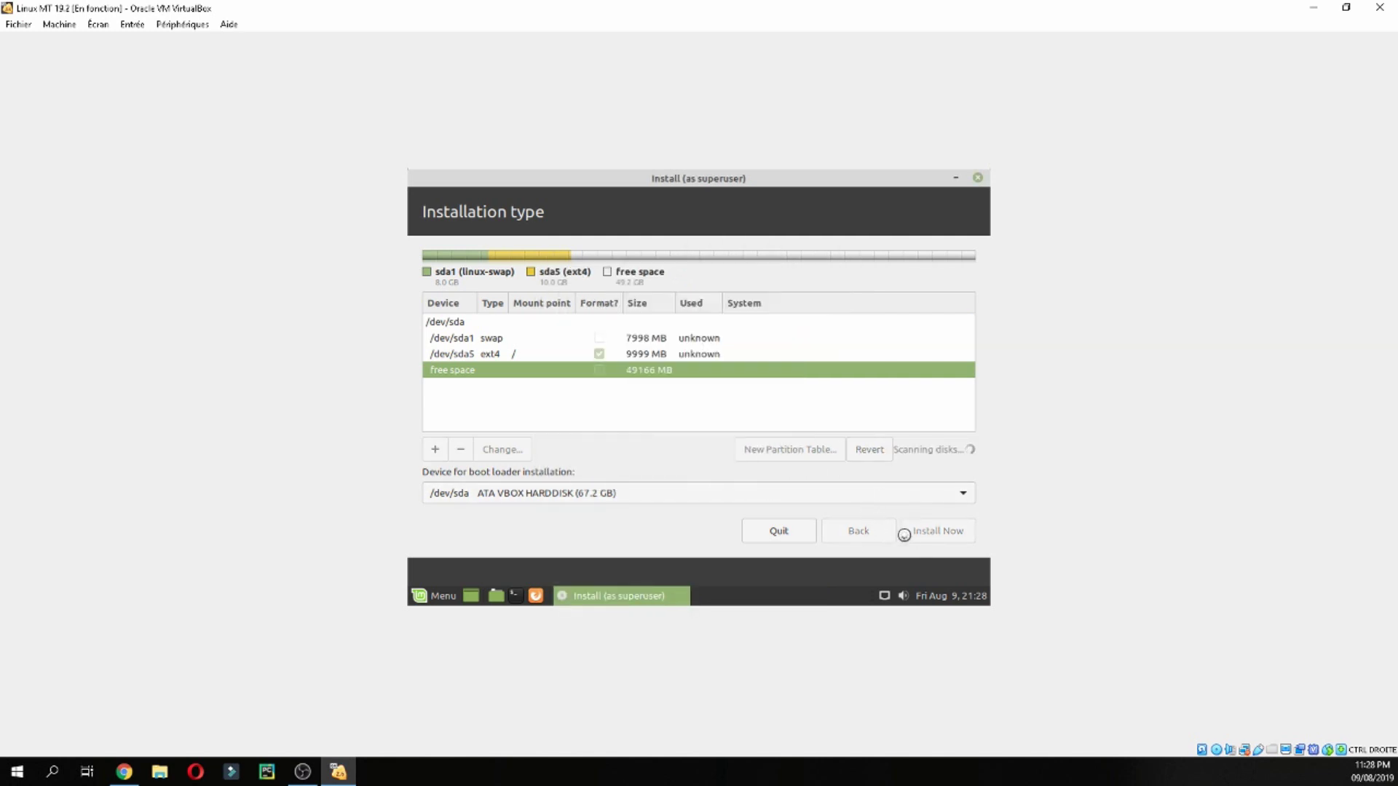
Start the installation with Install Now and confirm writing the partition changes to disk
click(919, 534)
click(923, 530)
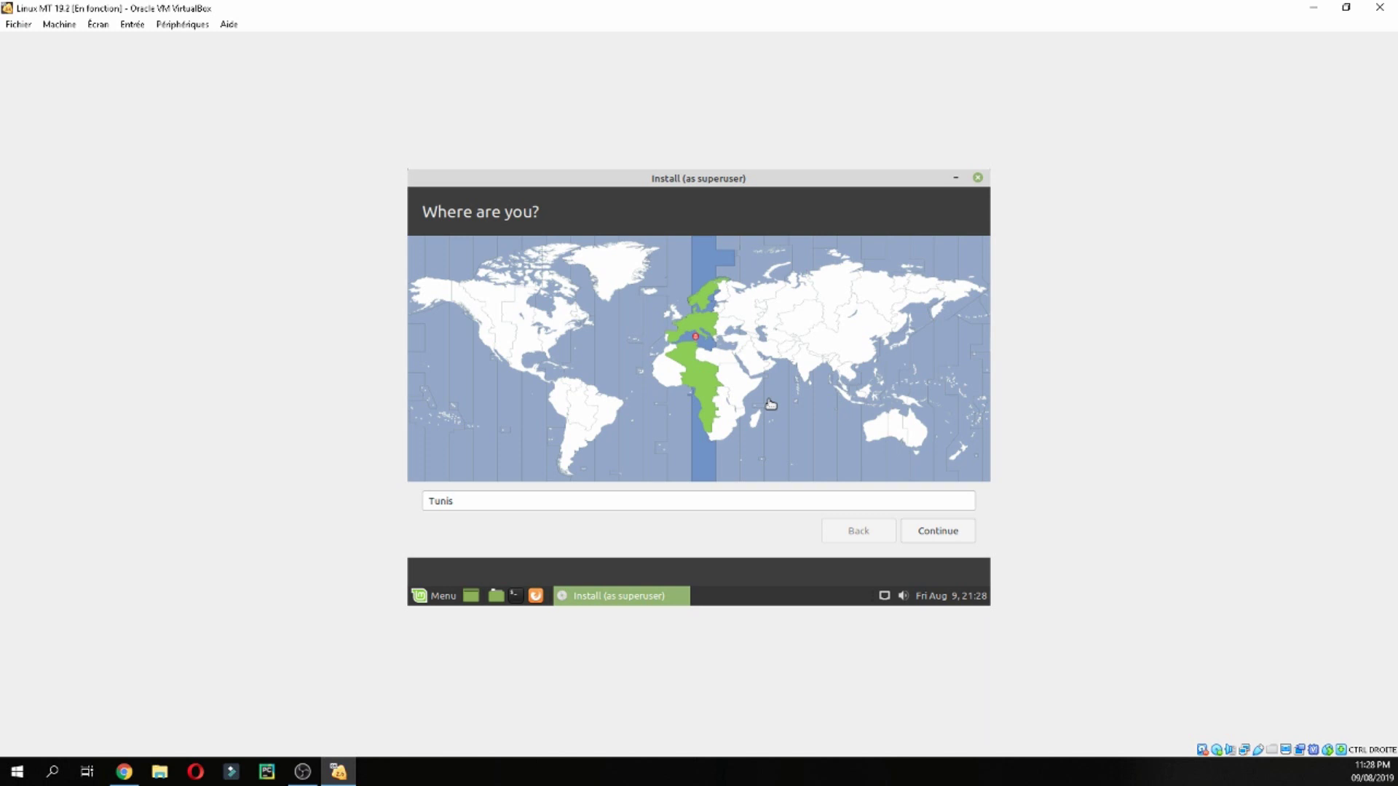
Keep Tunis as the location, enter the user's name, and trim the computer name to match the username
click(957, 531)
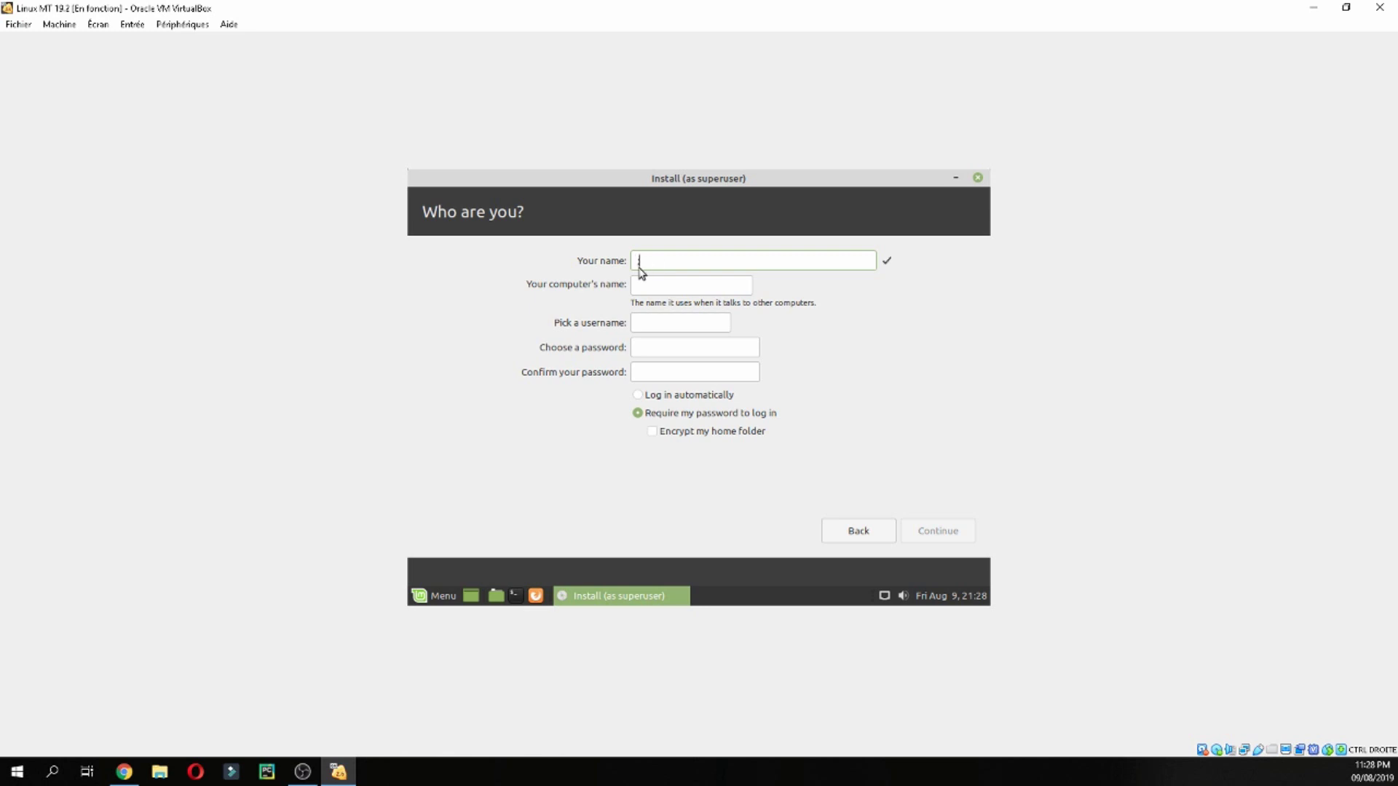
text(mtsoftare)
drag(698, 284, 758, 286)
key(BackSpace)
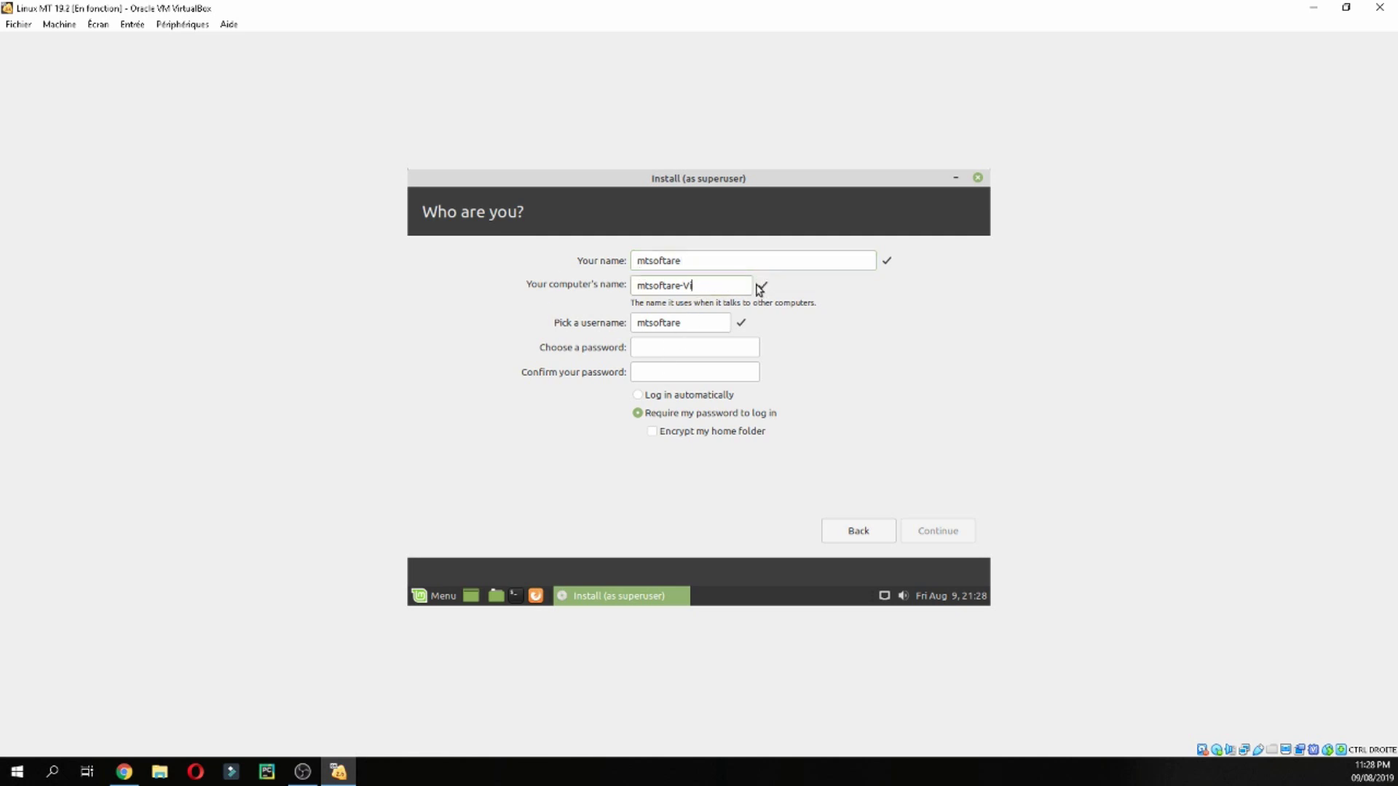
key(BackSpace)
key(BackSpace)
key(BackSpace)
Enter and confirm the account password, then continue so the installer starts copying files
click(707, 351)
text(123)
click(699, 376)
text(123)
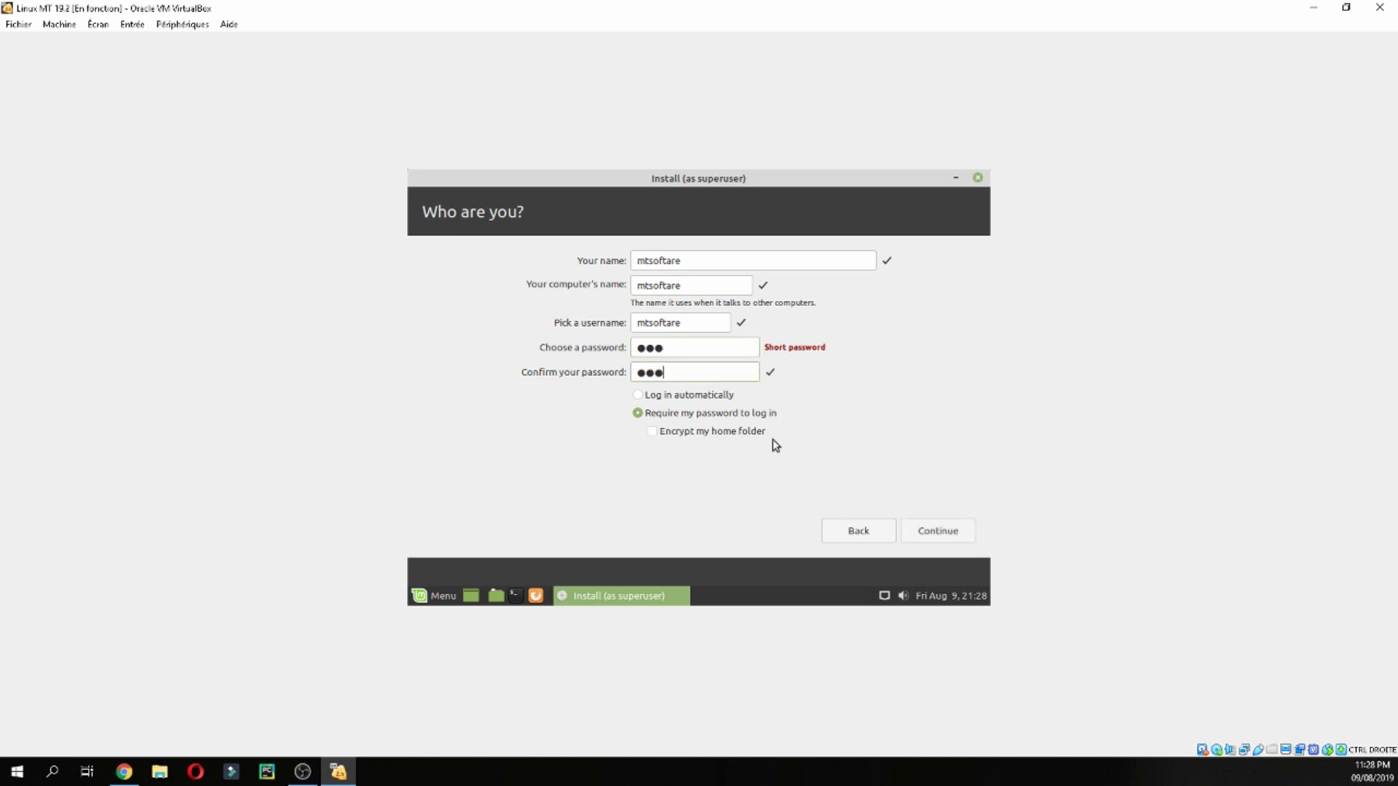
click(939, 531)
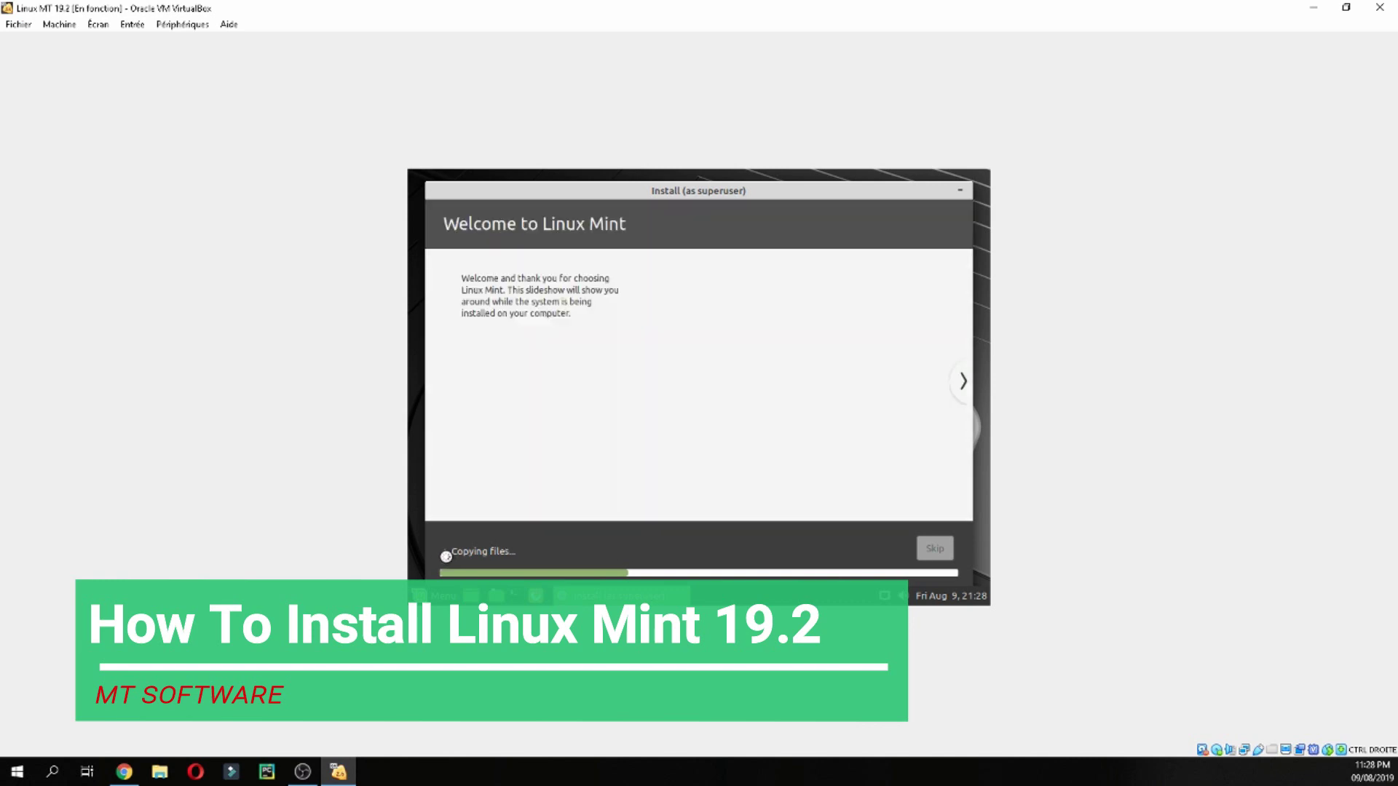
Check the file-copying details, then choose Restart Now and confirm the installation medium is removed
click(470, 551)
click(605, 778)
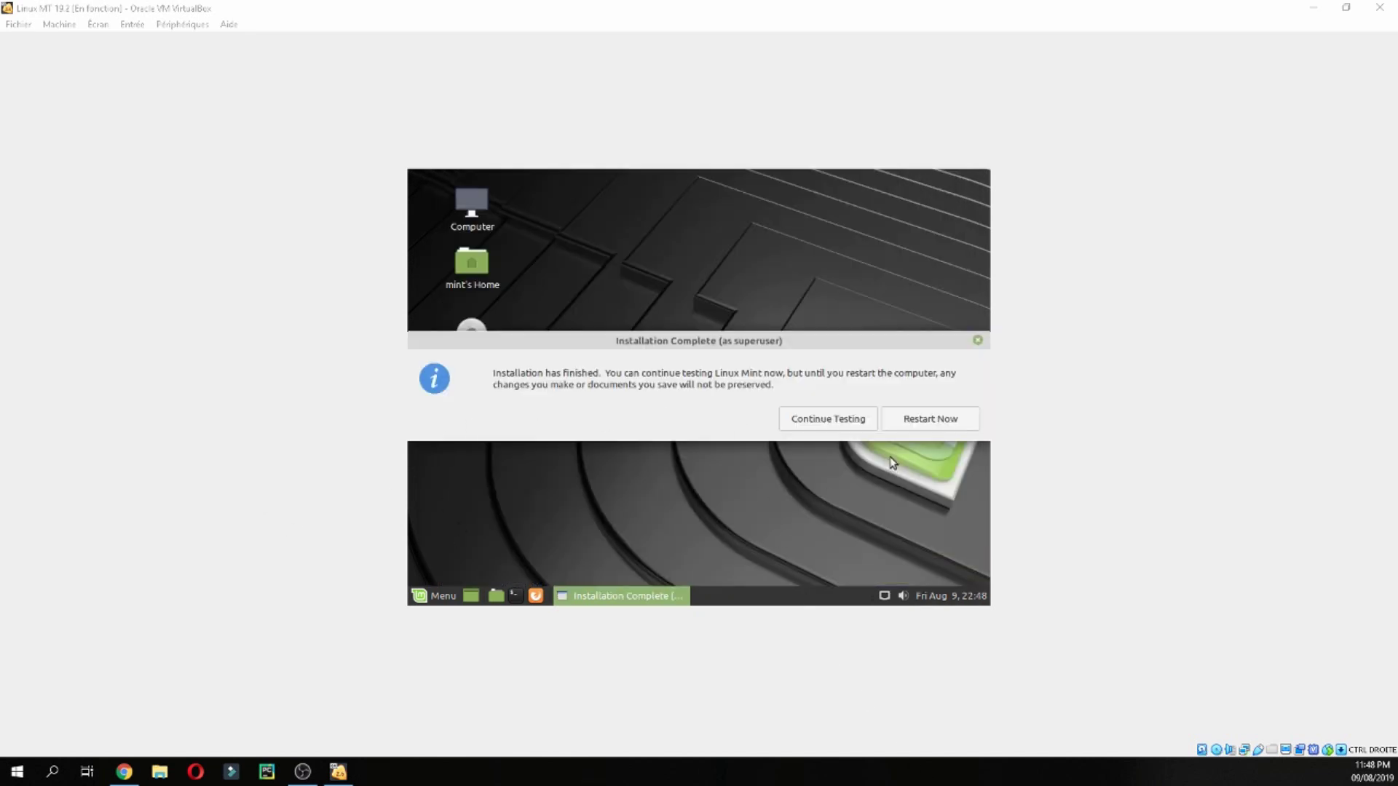
click(920, 419)
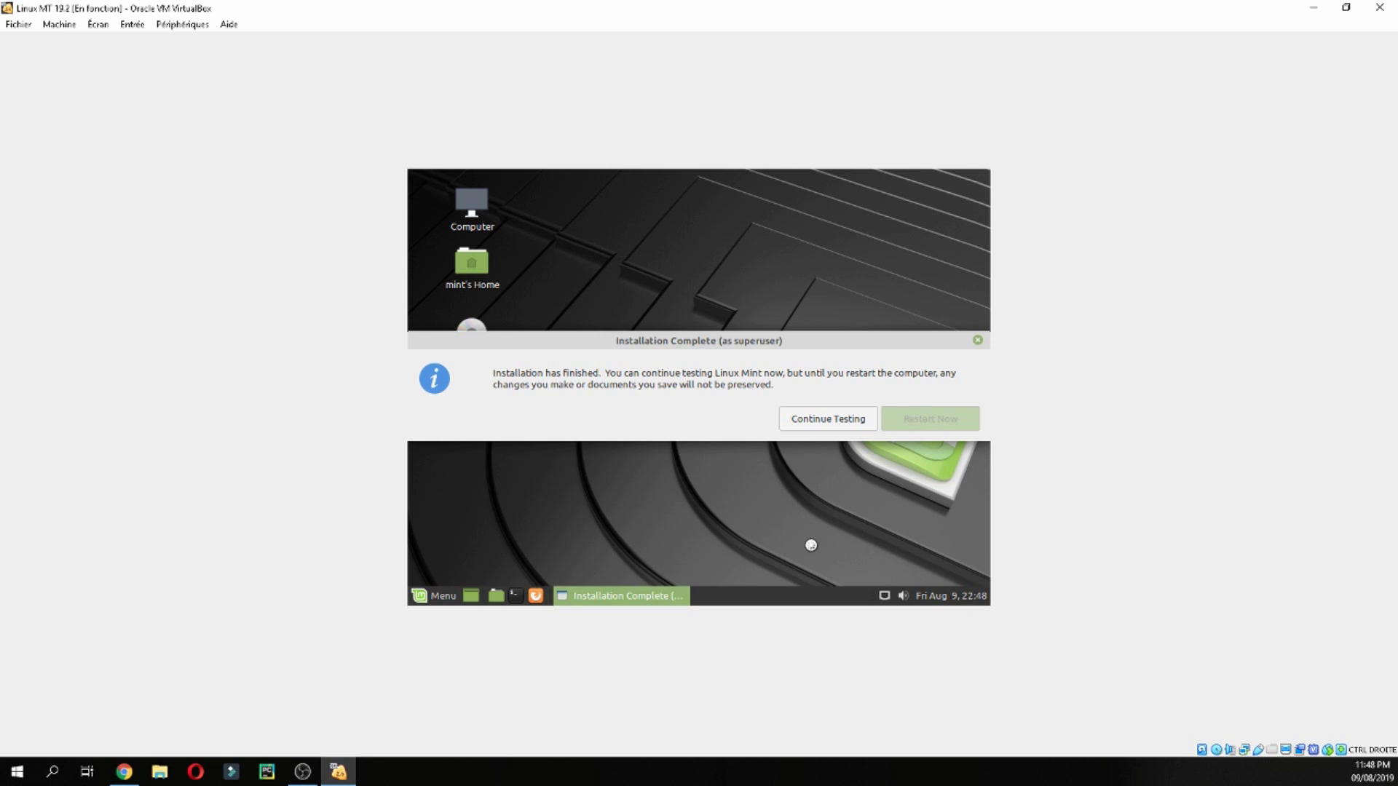
click(684, 776)
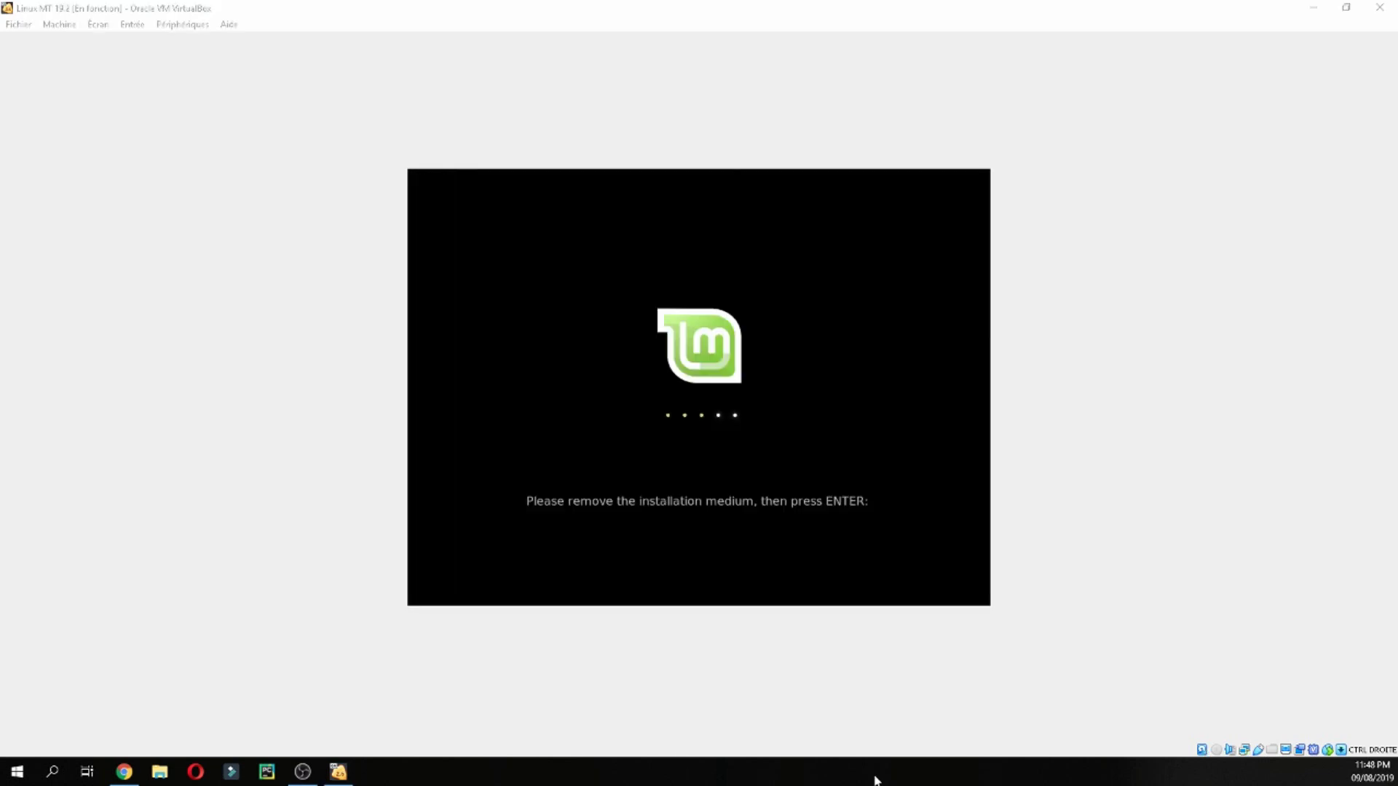
click(699, 554)
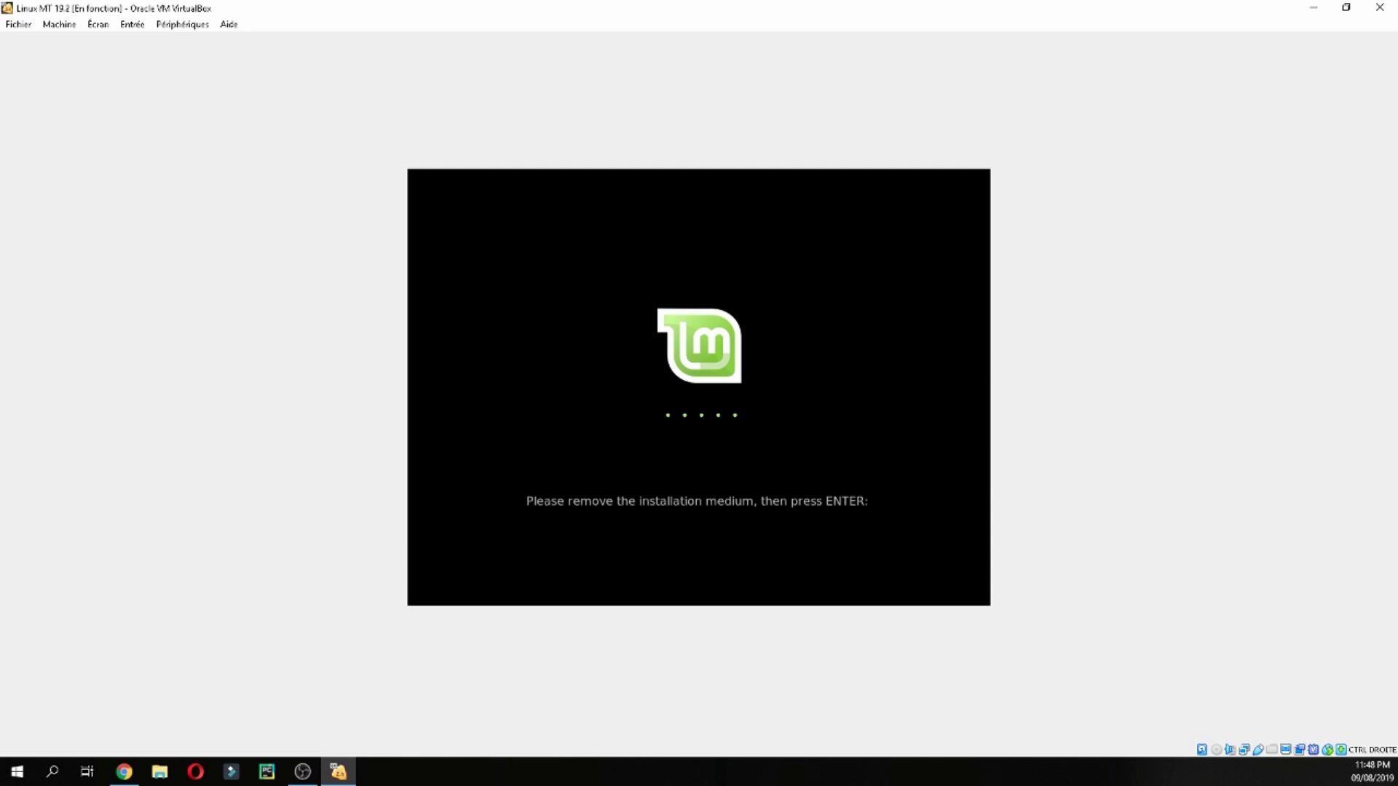
key(Return)
Enter the account password on the Linux Mint login screen to reach the desktop
click(757, 778)
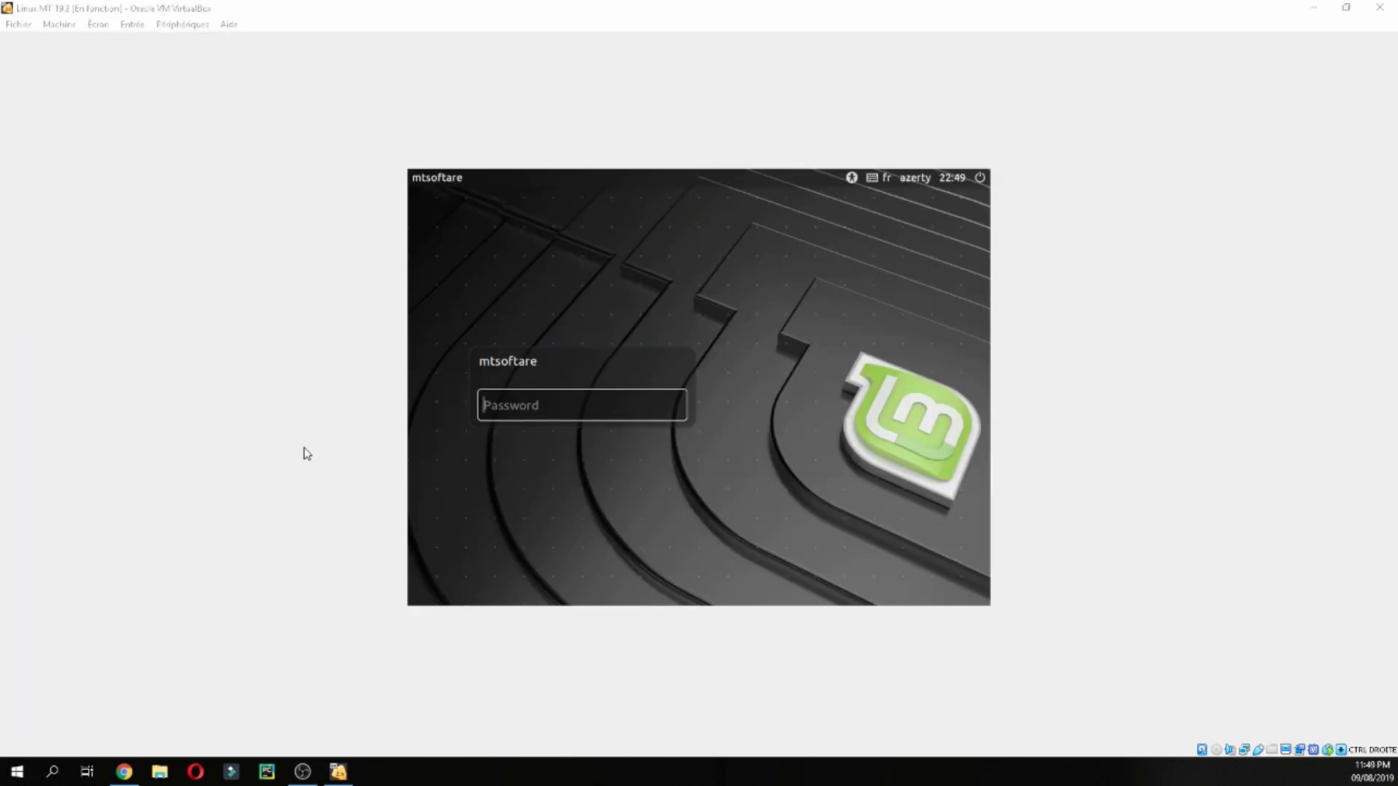
click(534, 406)
text(•••)
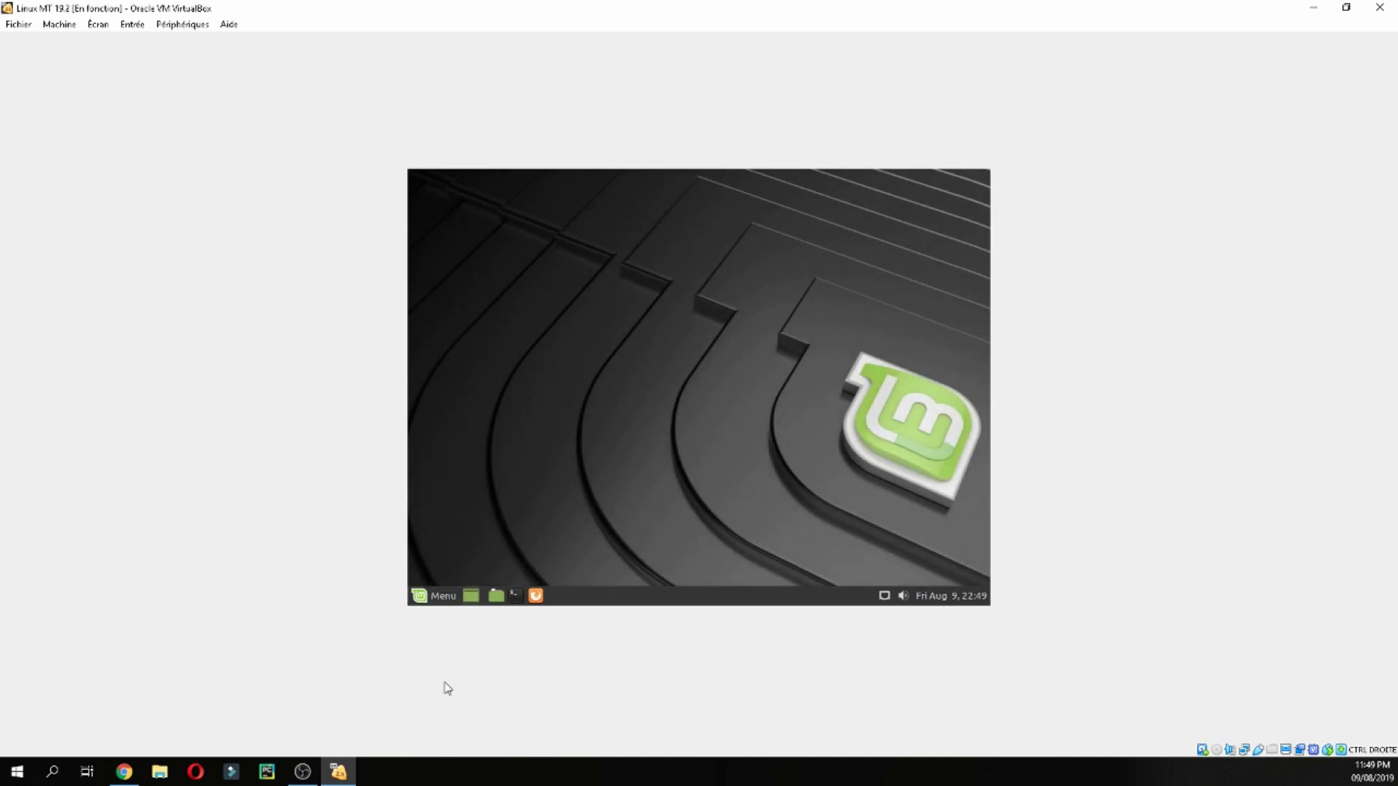
Scroll through the First Steps recommendations in the Linux Mint Welcome screen
click(409, 774)
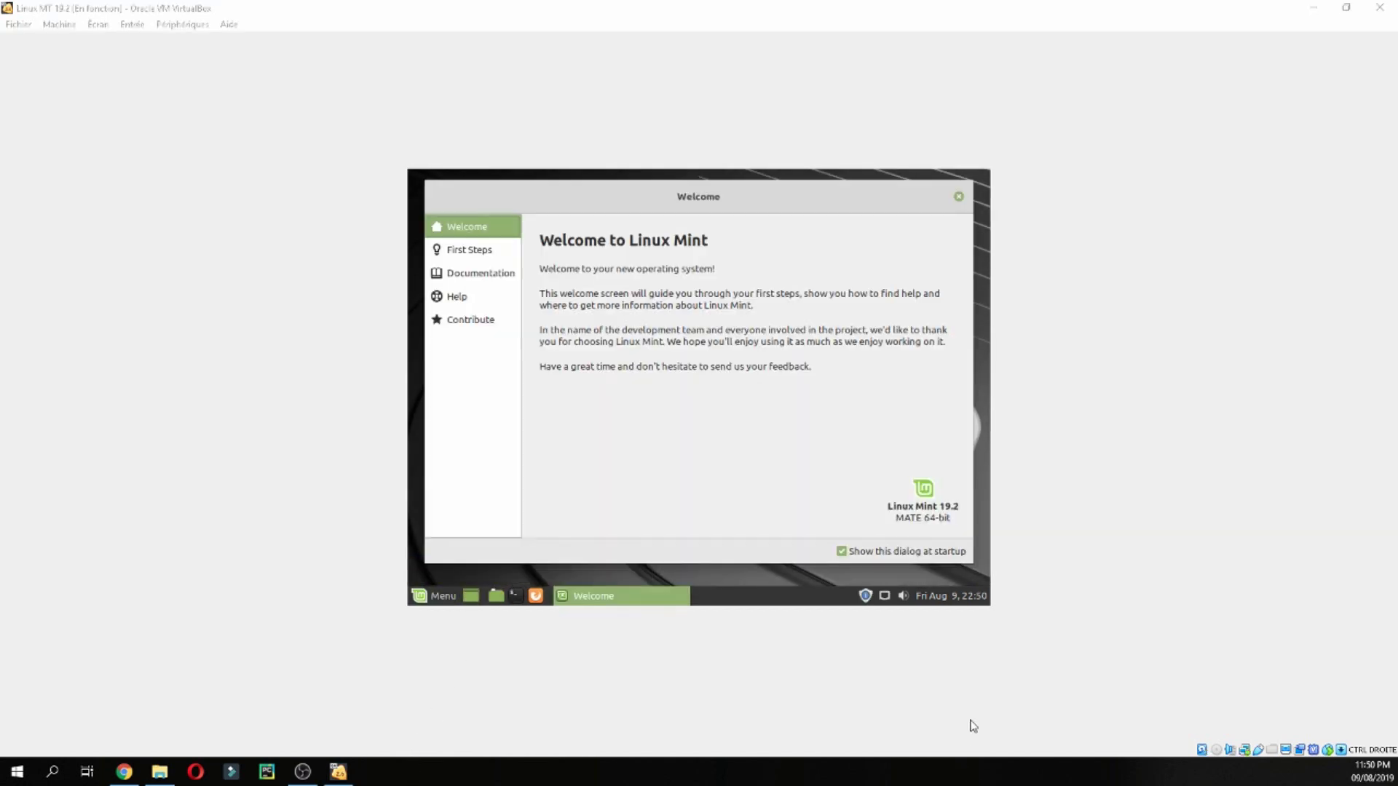
click(613, 249)
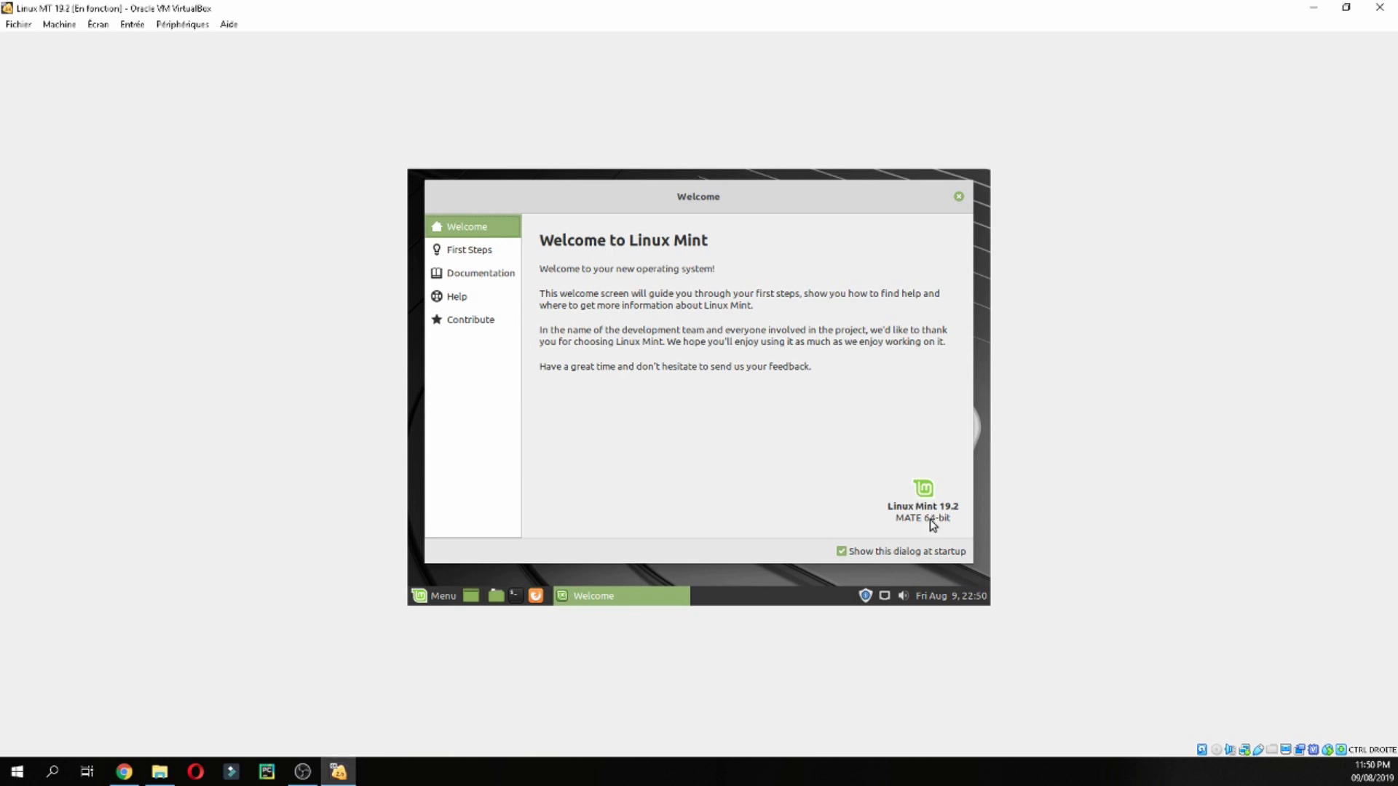
click(457, 255)
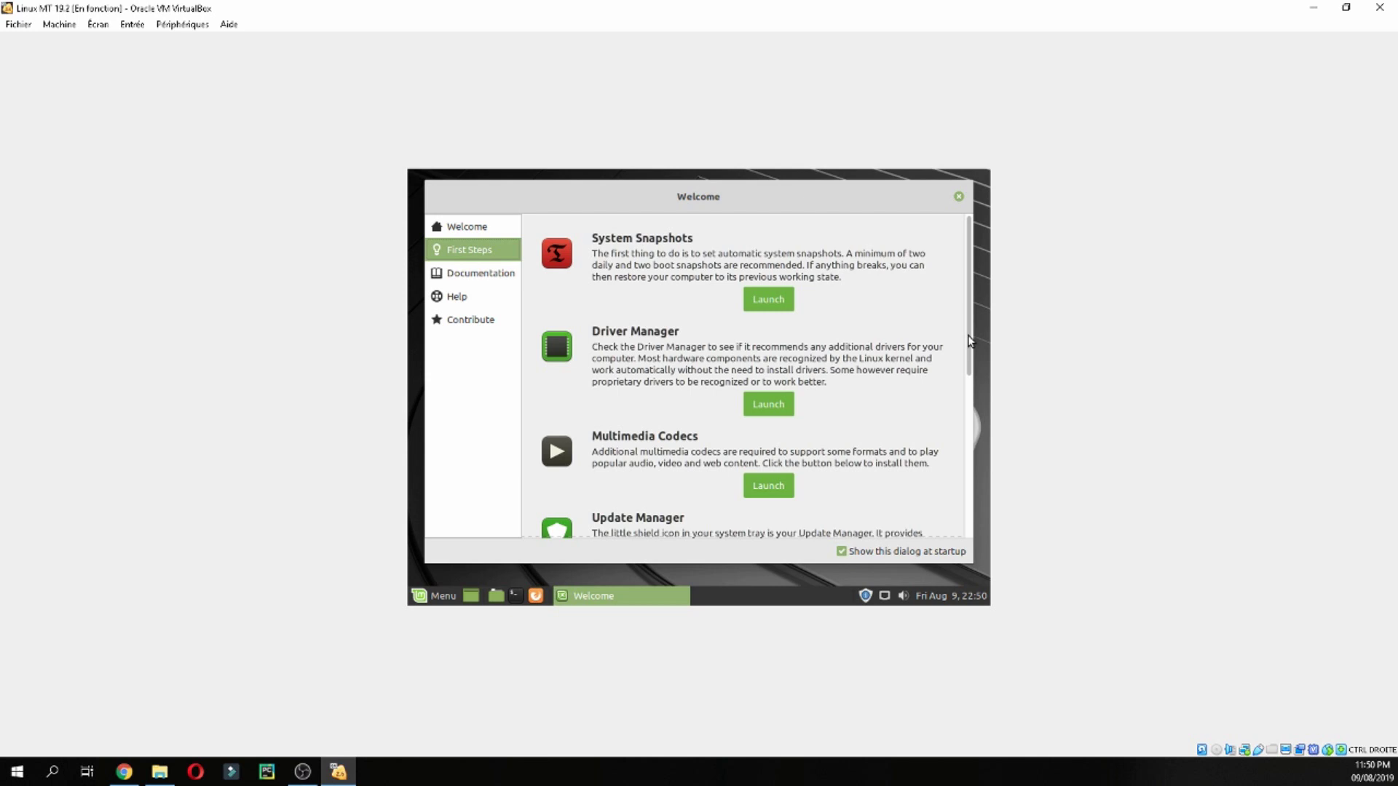
scroll(970, 348, down, 1)
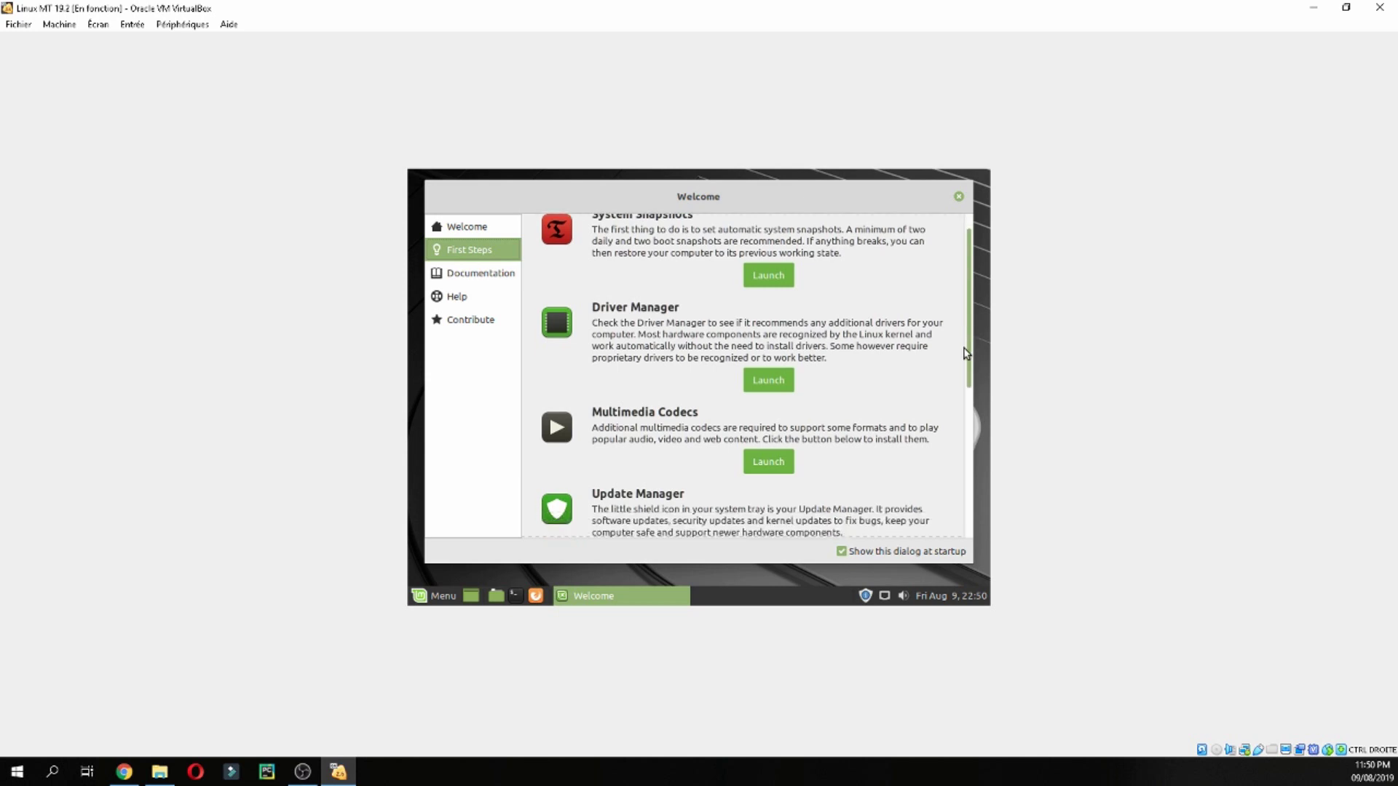
drag(966, 353, 949, 517)
Browse the Documentation, Help and Contribute sections, then close the Welcome window
click(455, 275)
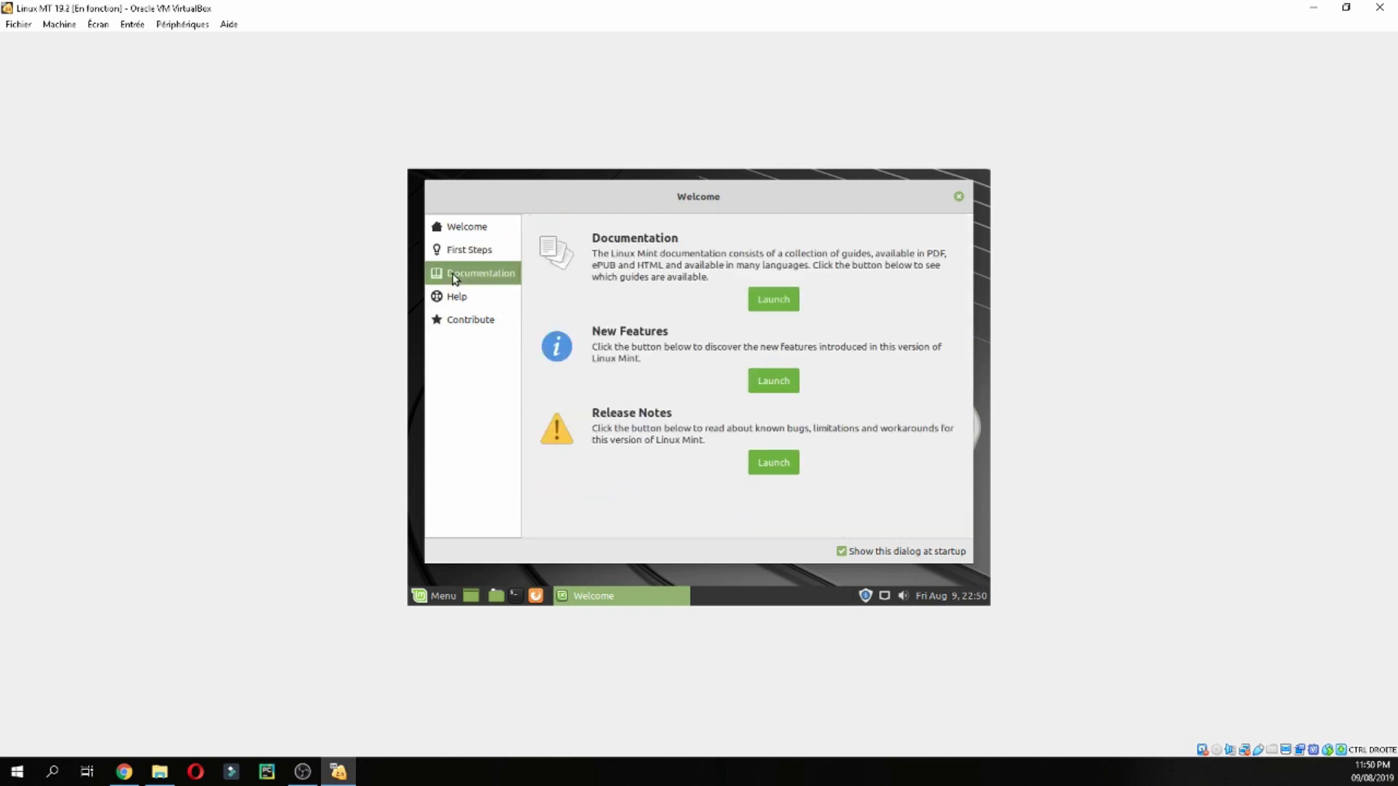
click(444, 301)
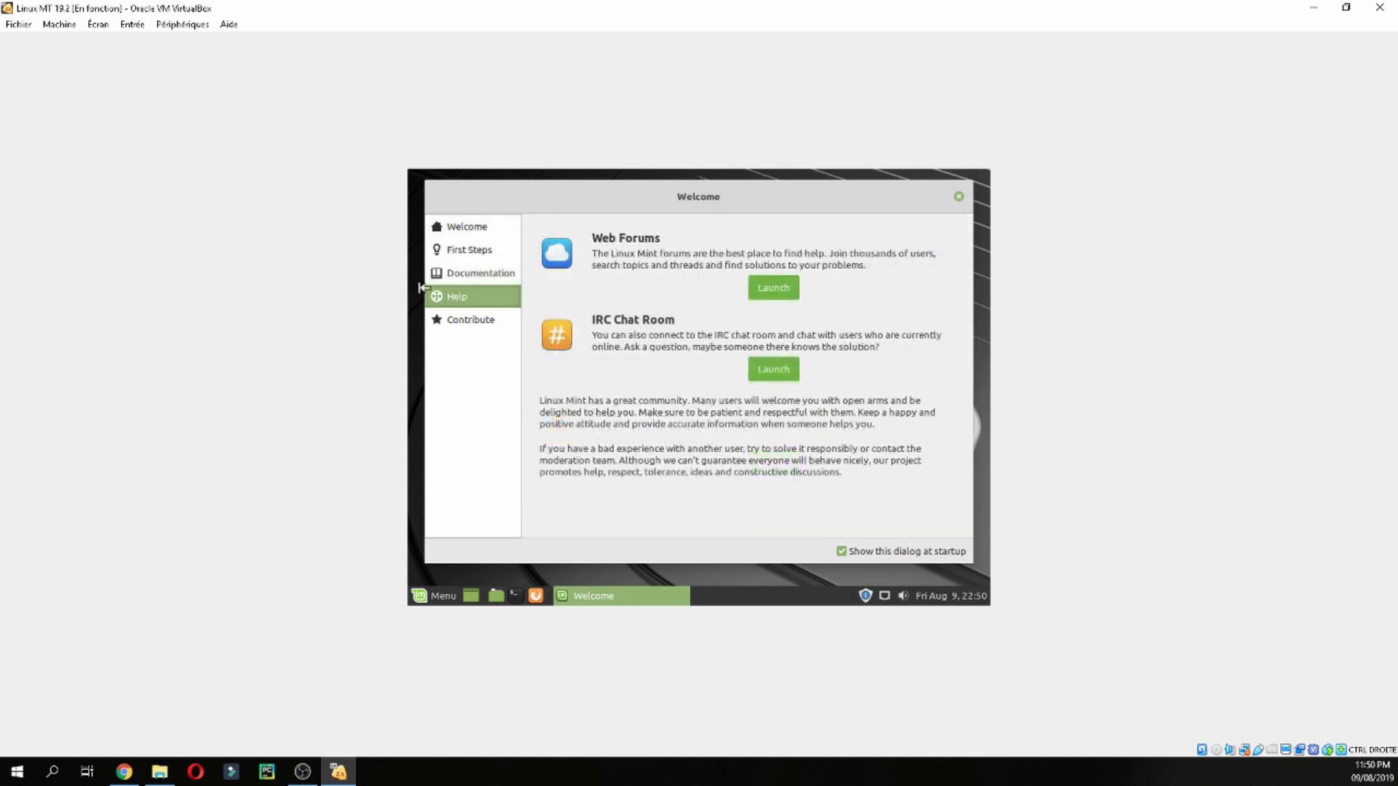
click(486, 316)
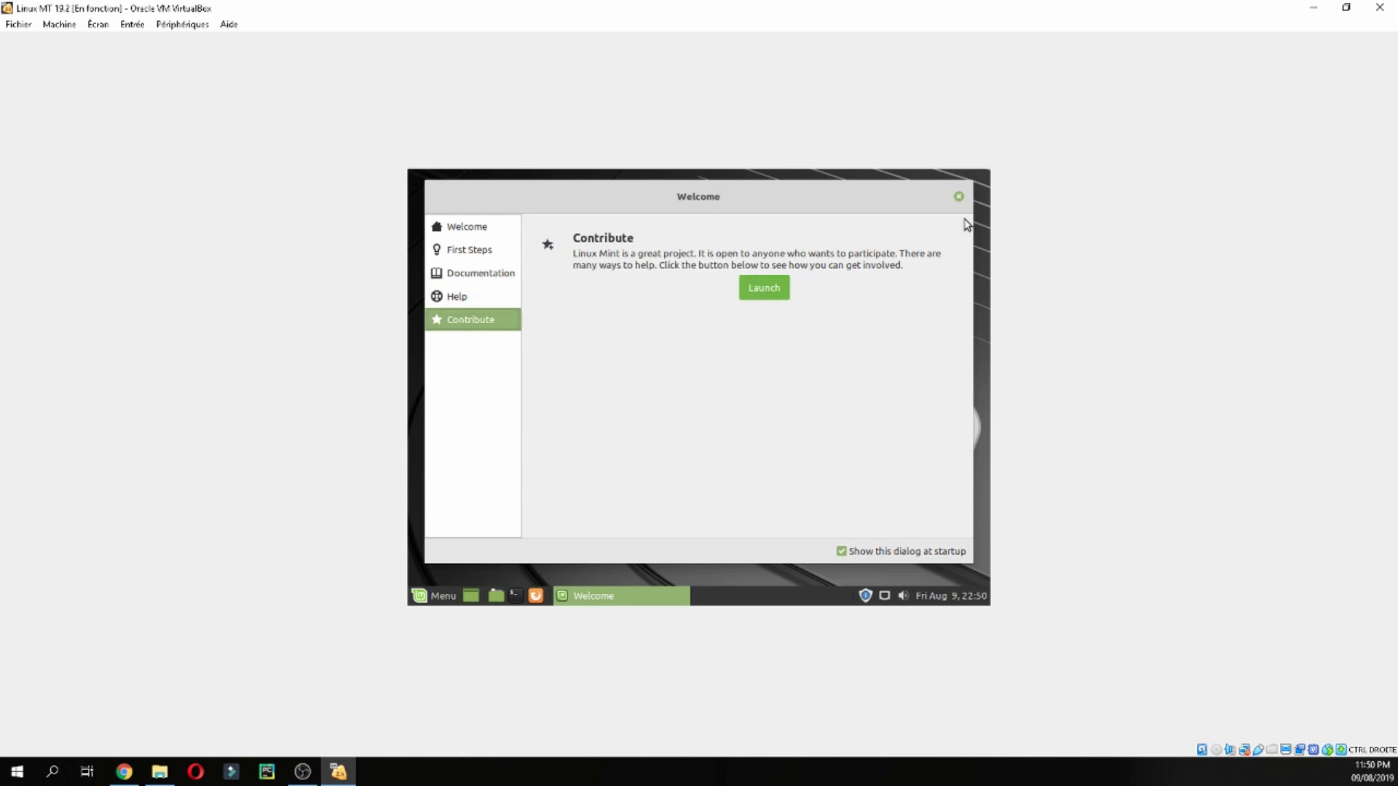
click(956, 198)
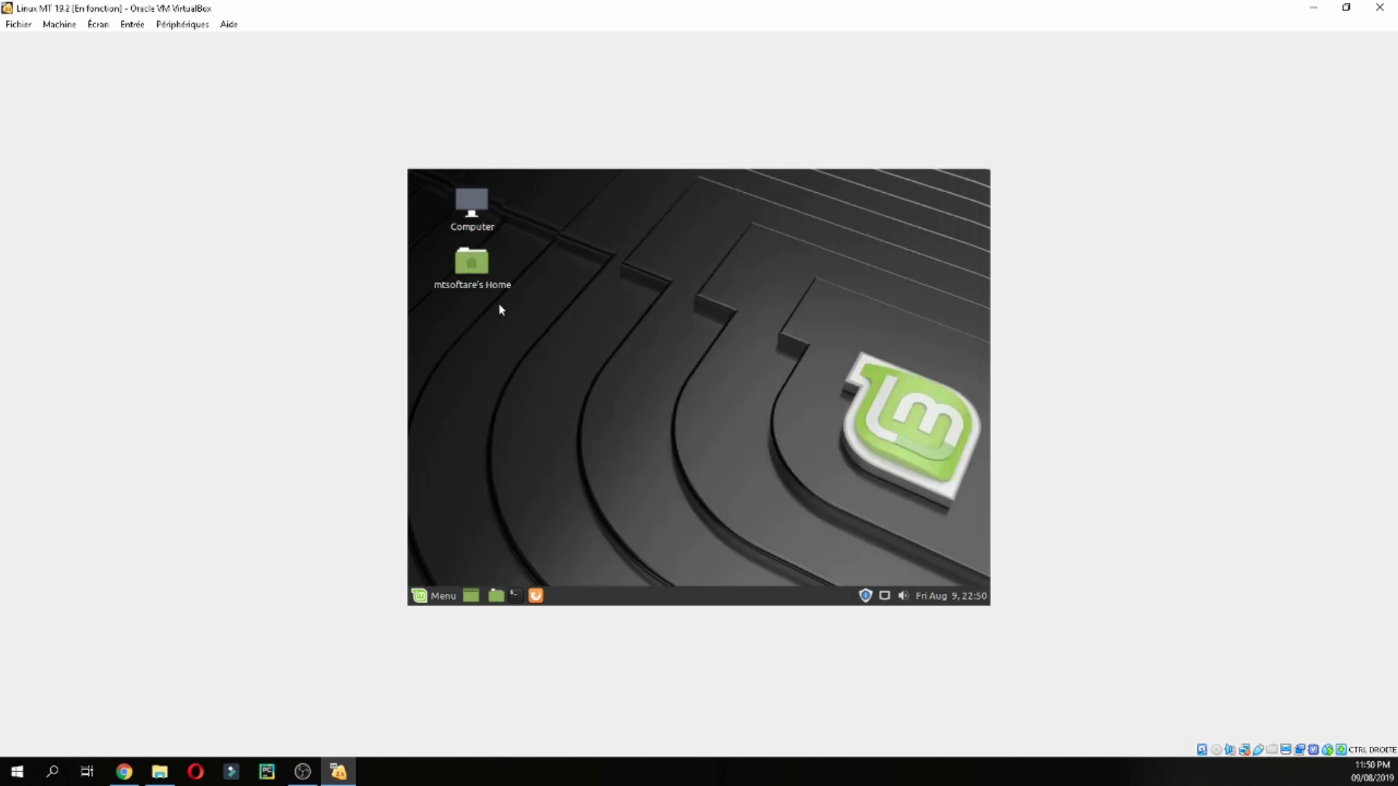
click(437, 599)
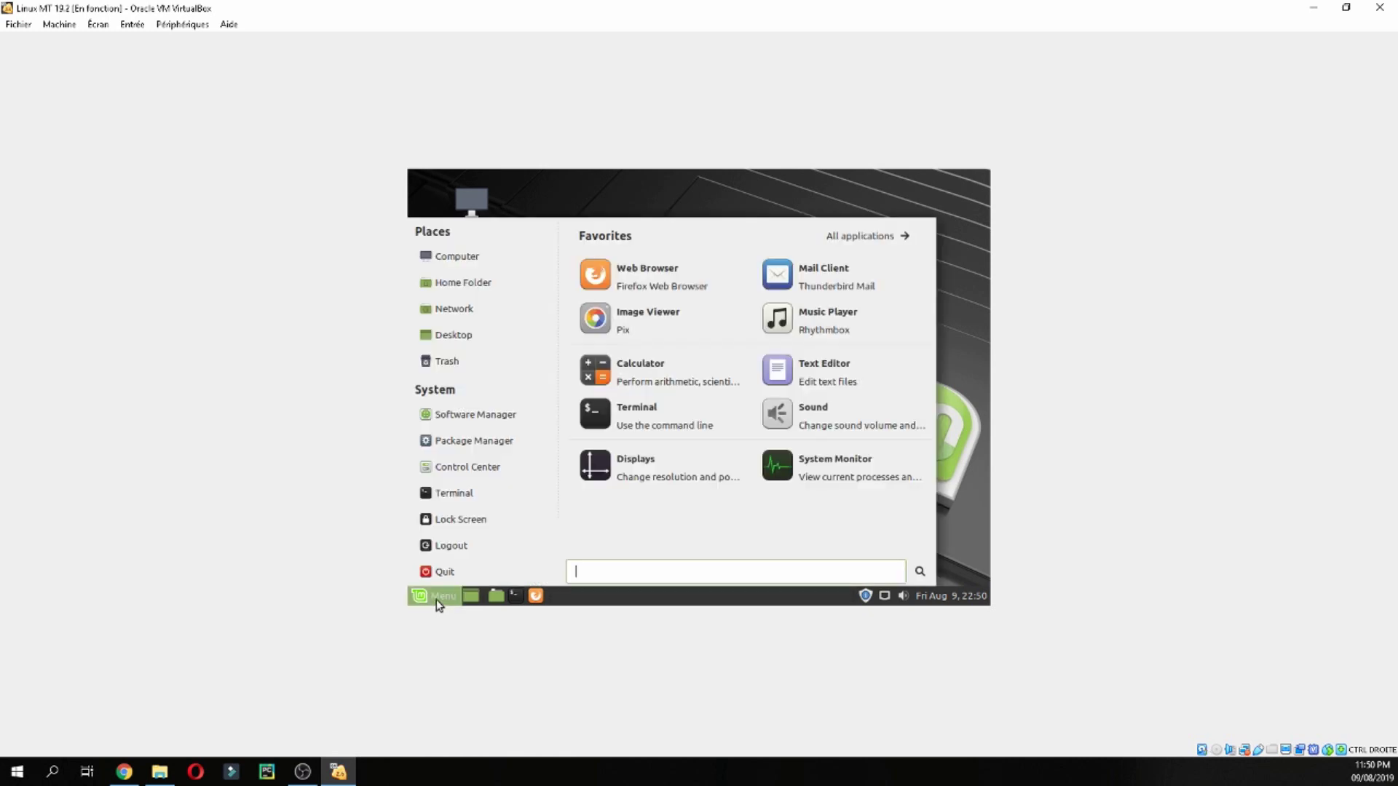
click(951, 367)
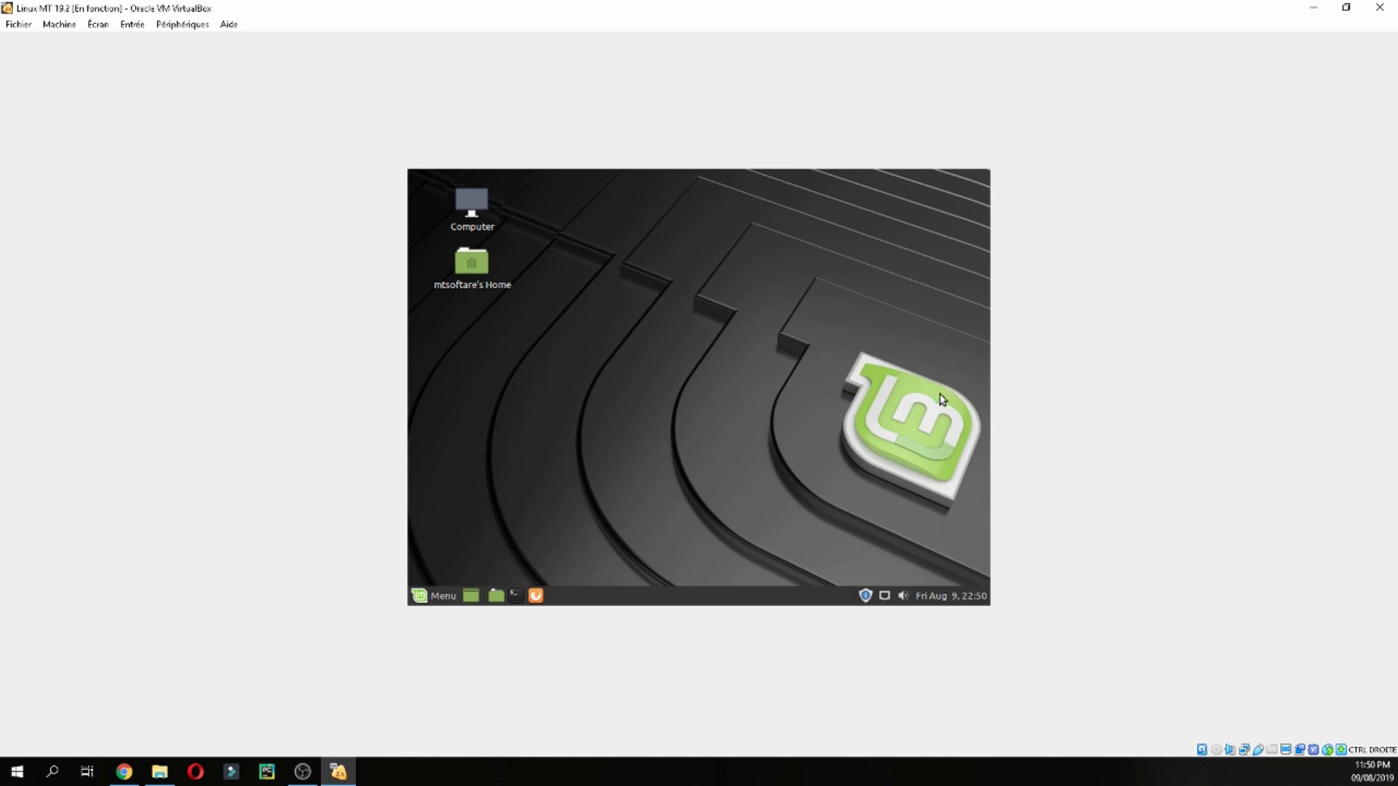